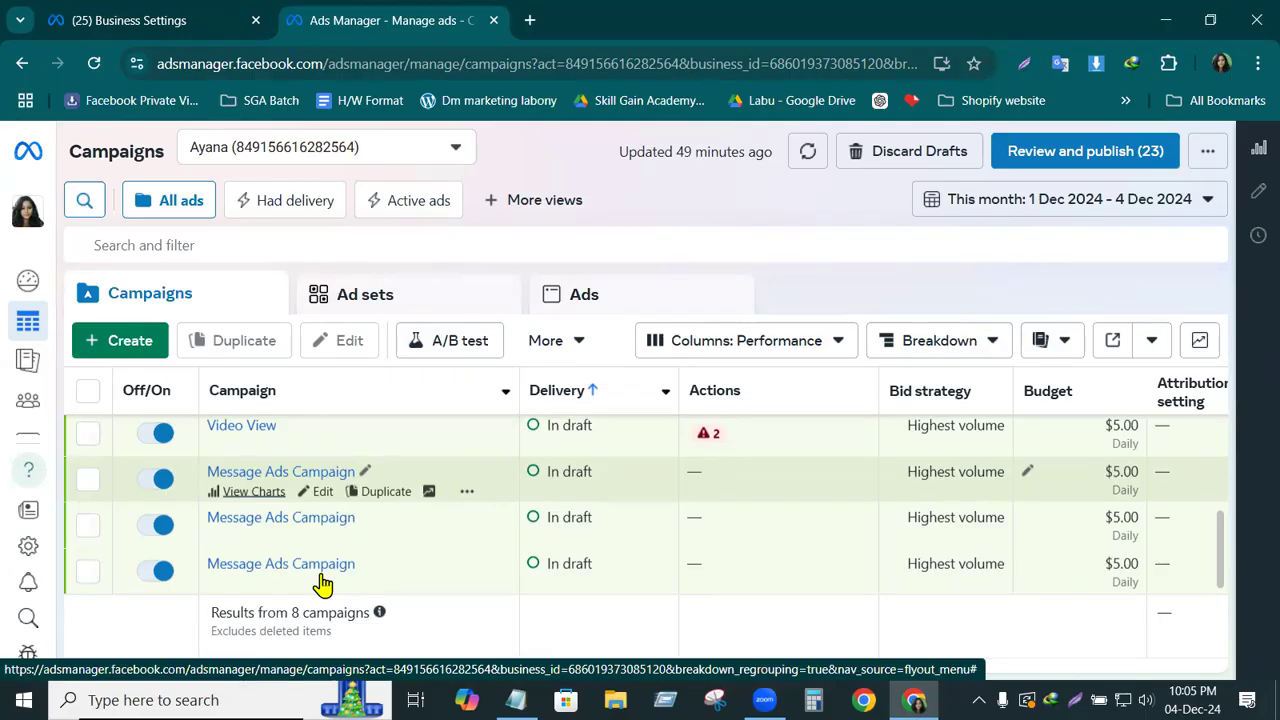
Open the Video View campaign for editing, examine its objective, budget, scheduling and A/B test settings, and close the editor
left_click_drag(451, 662, 677, 657)
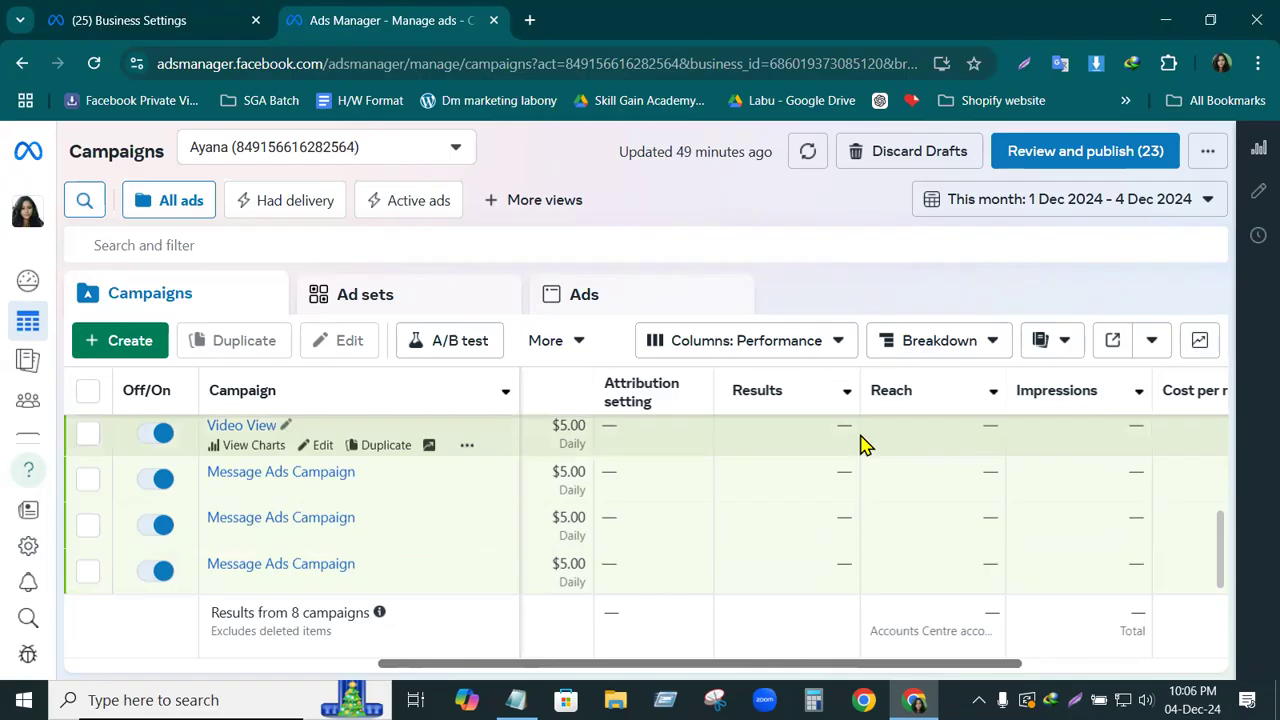
mouse_move(168, 400)
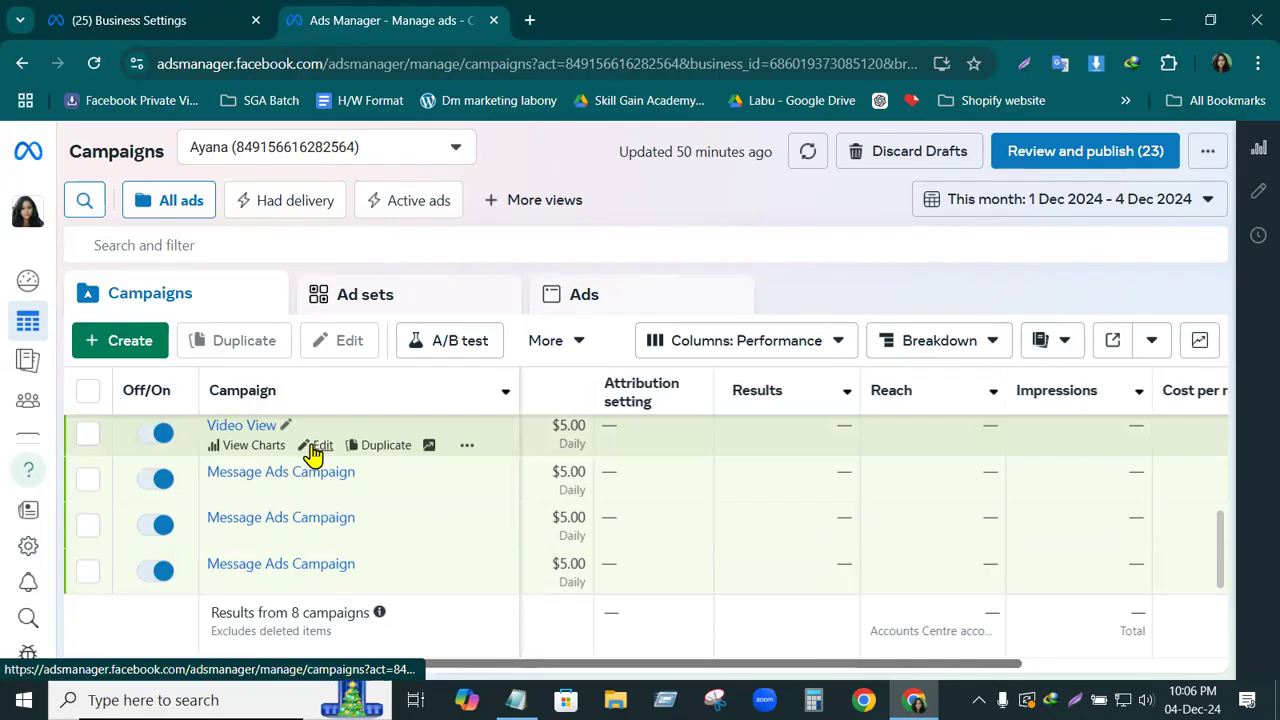
left_click(88, 433)
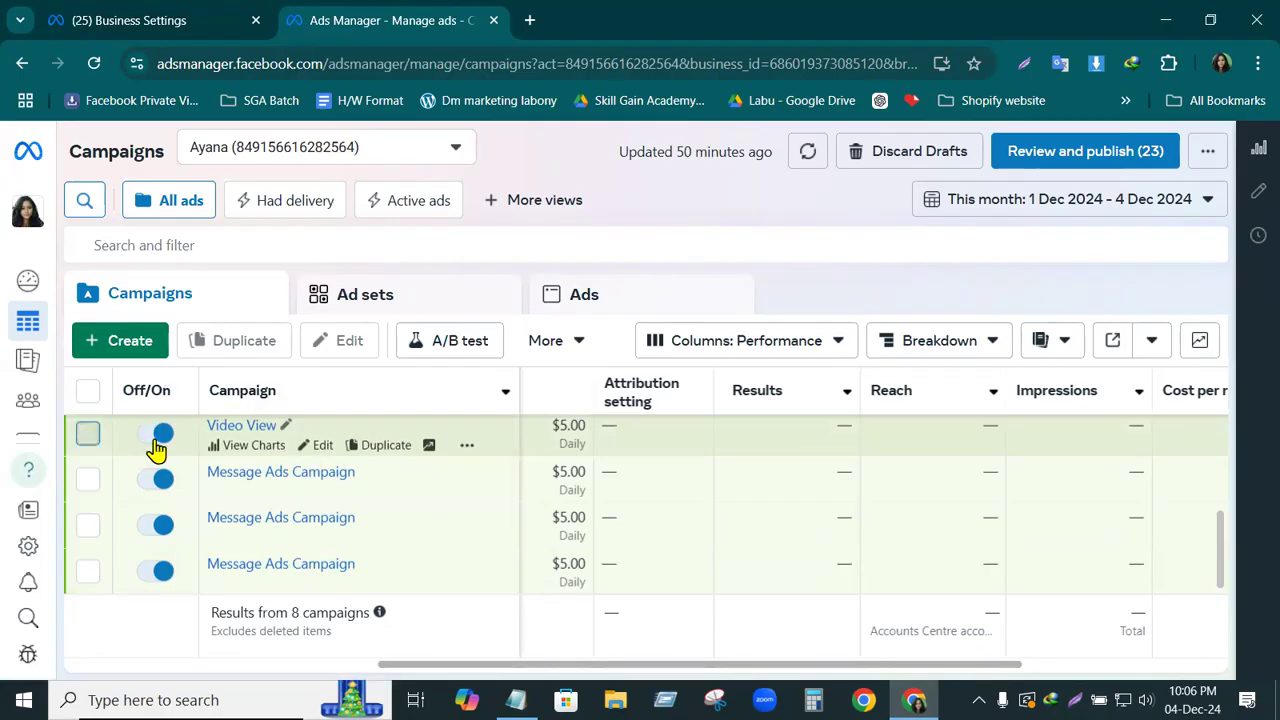
left_click(321, 447)
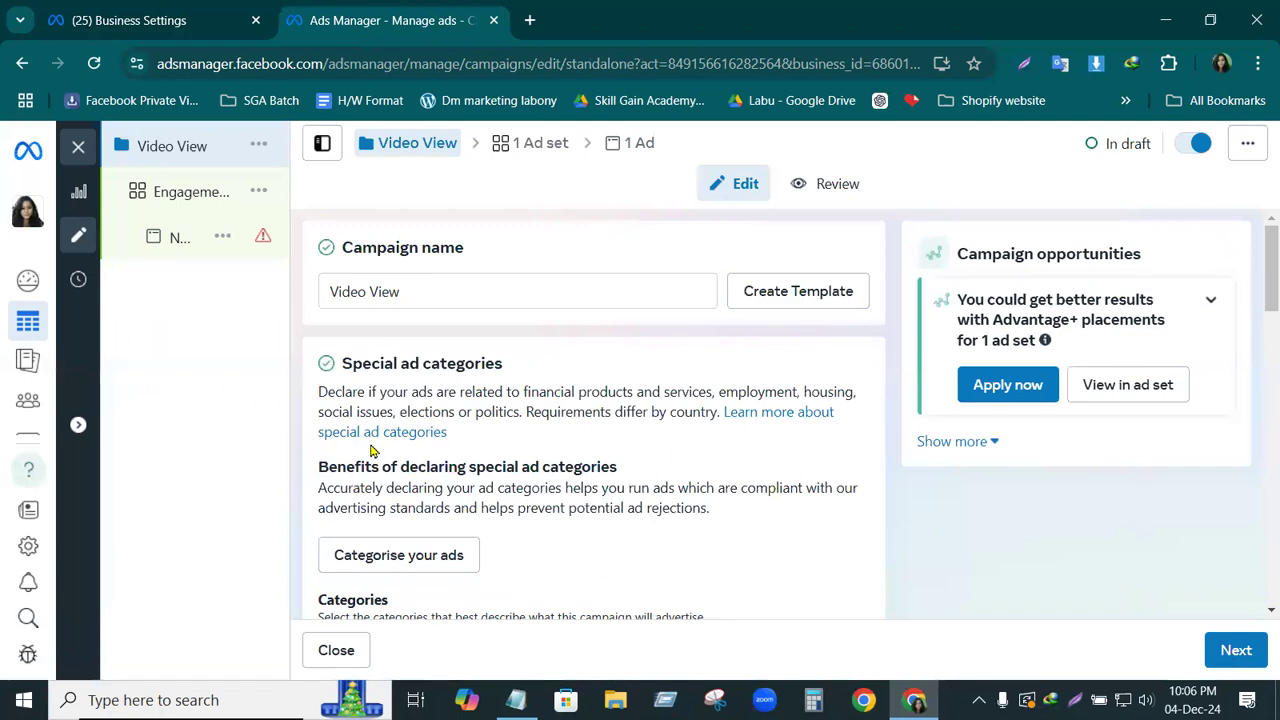
scroll(370, 450, "down", 5)
scroll(370, 450, "down", 5)
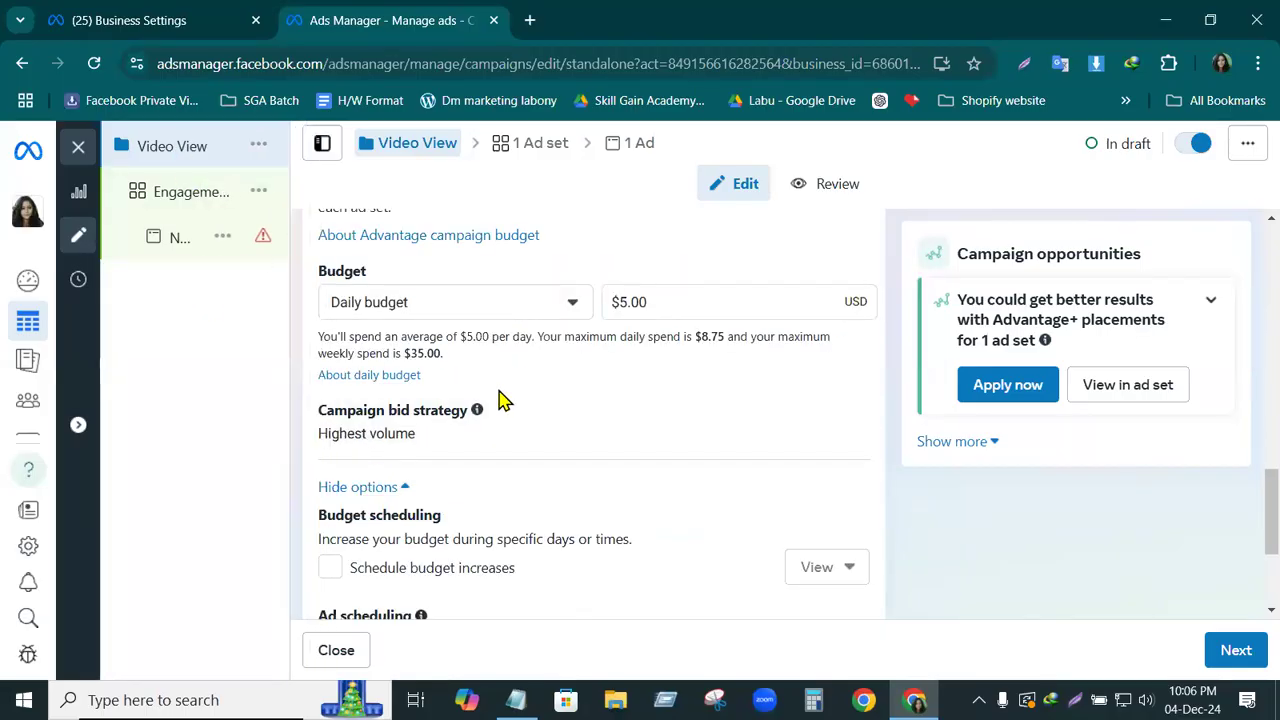
scroll(501, 398, "down", 2)
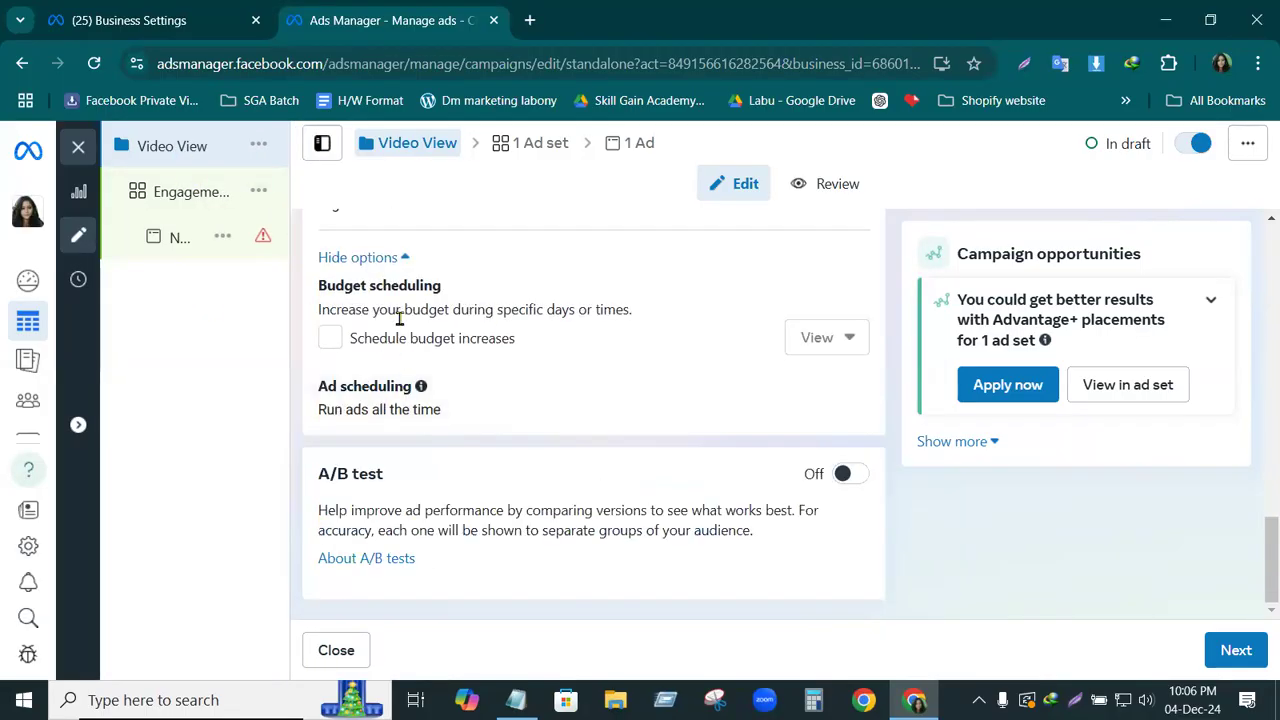
scroll(534, 429, "up", 2)
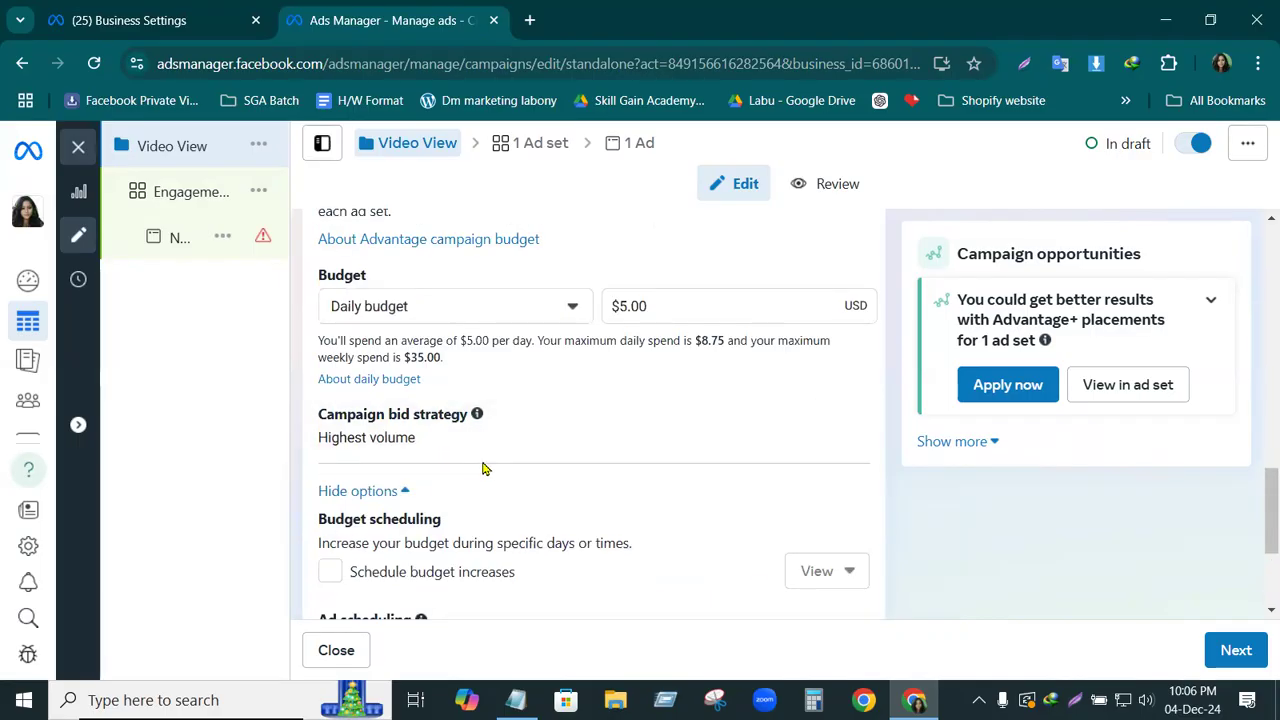
scroll(499, 493, "down", 2)
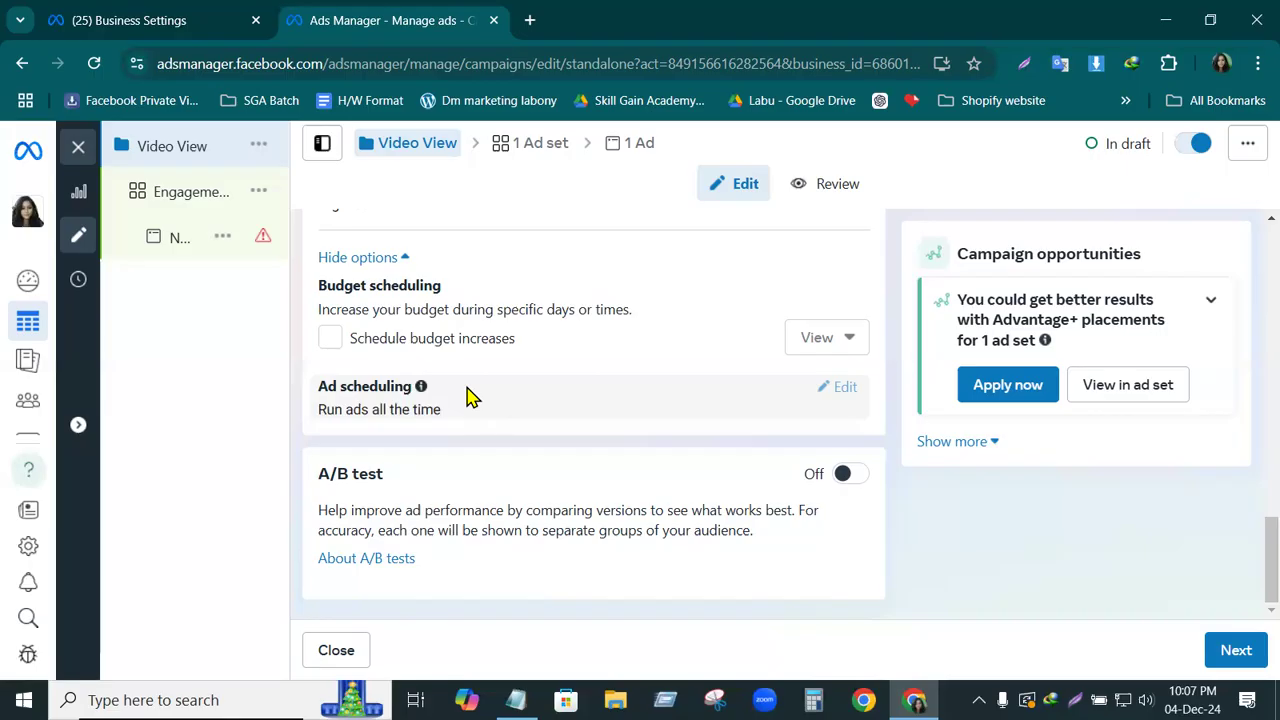
scroll(465, 398, "up", 5)
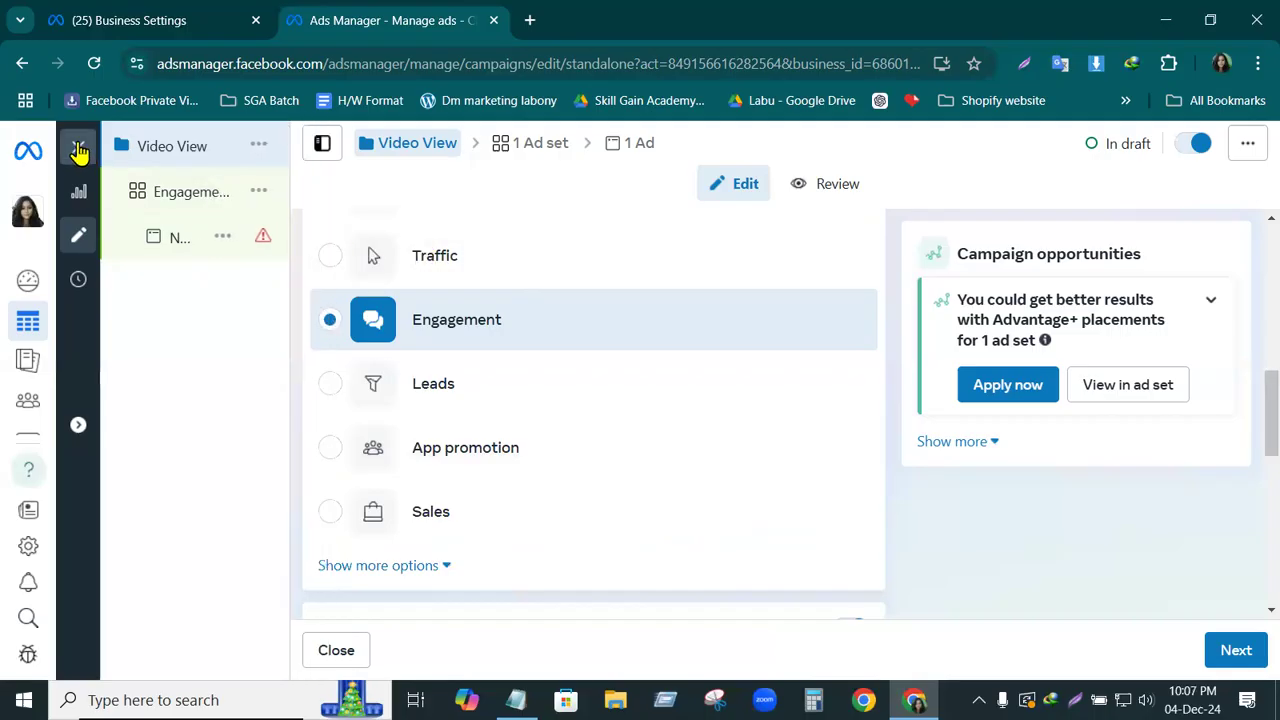
left_click(79, 150)
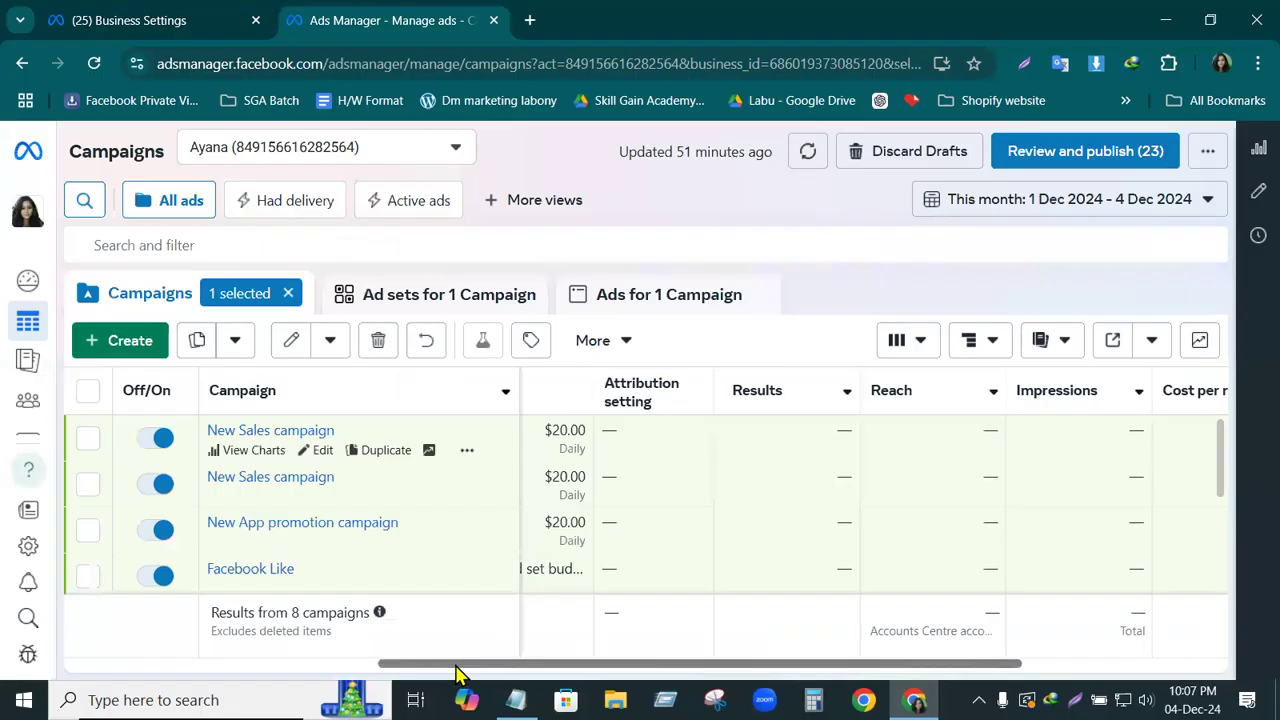
Turn the first New Sales campaign off and back on, and clear its selection
left_click_drag(455, 673, 1, 645)
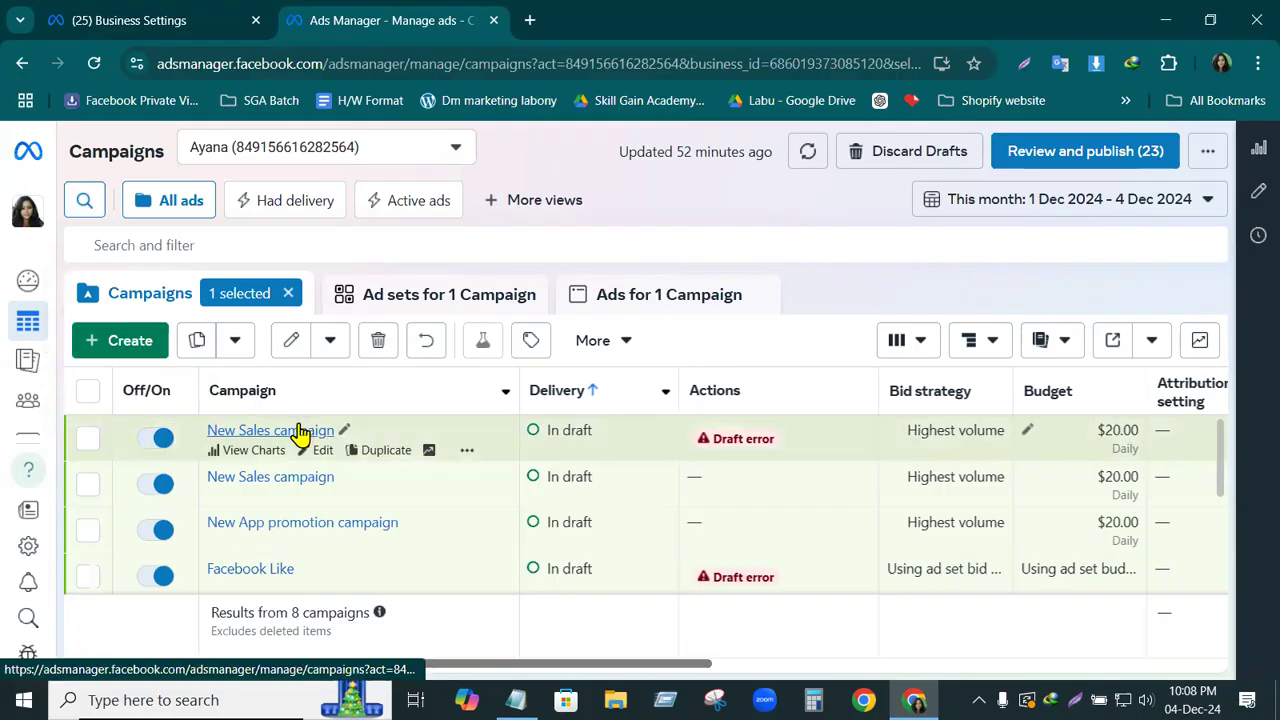
left_click(164, 447)
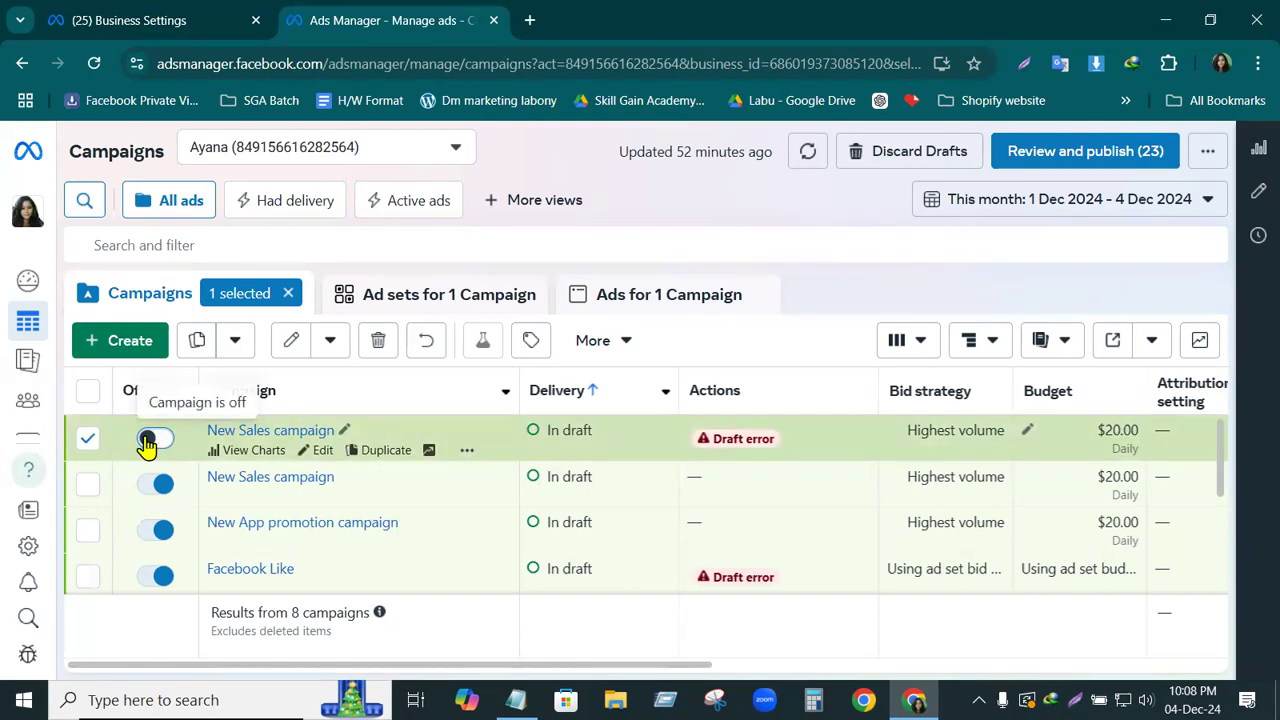
left_click(146, 445)
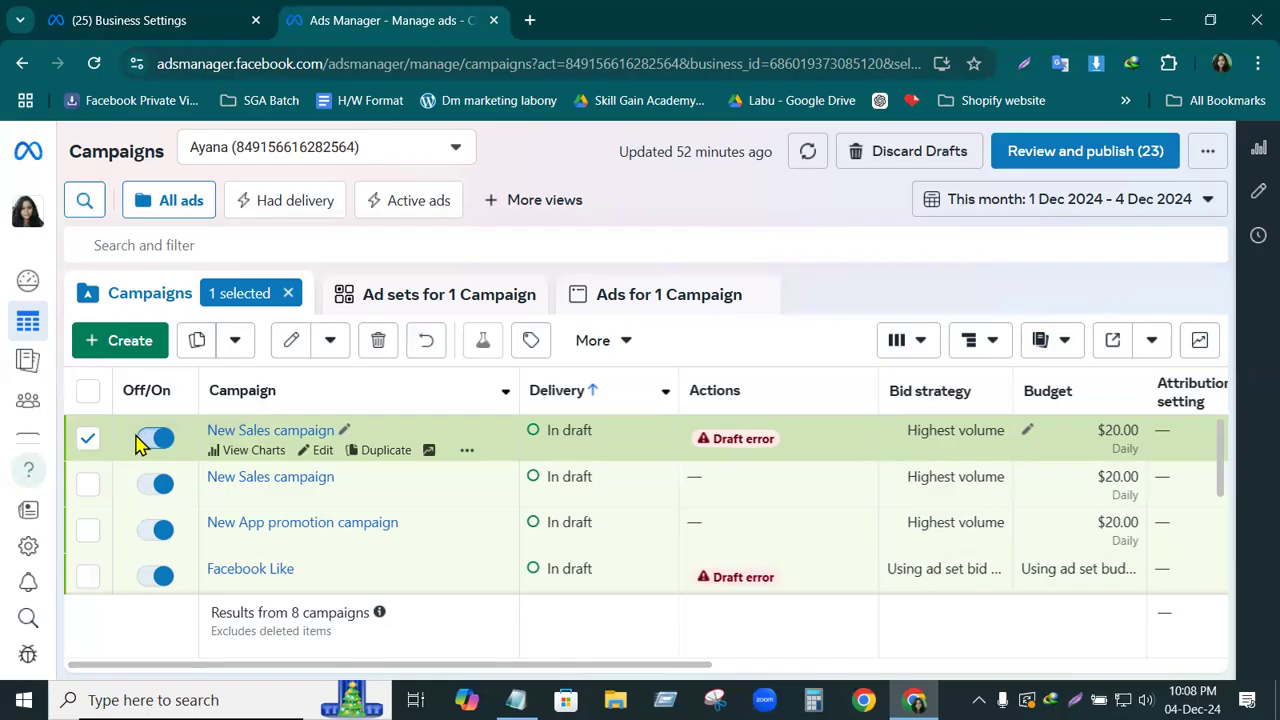
left_click(86, 440)
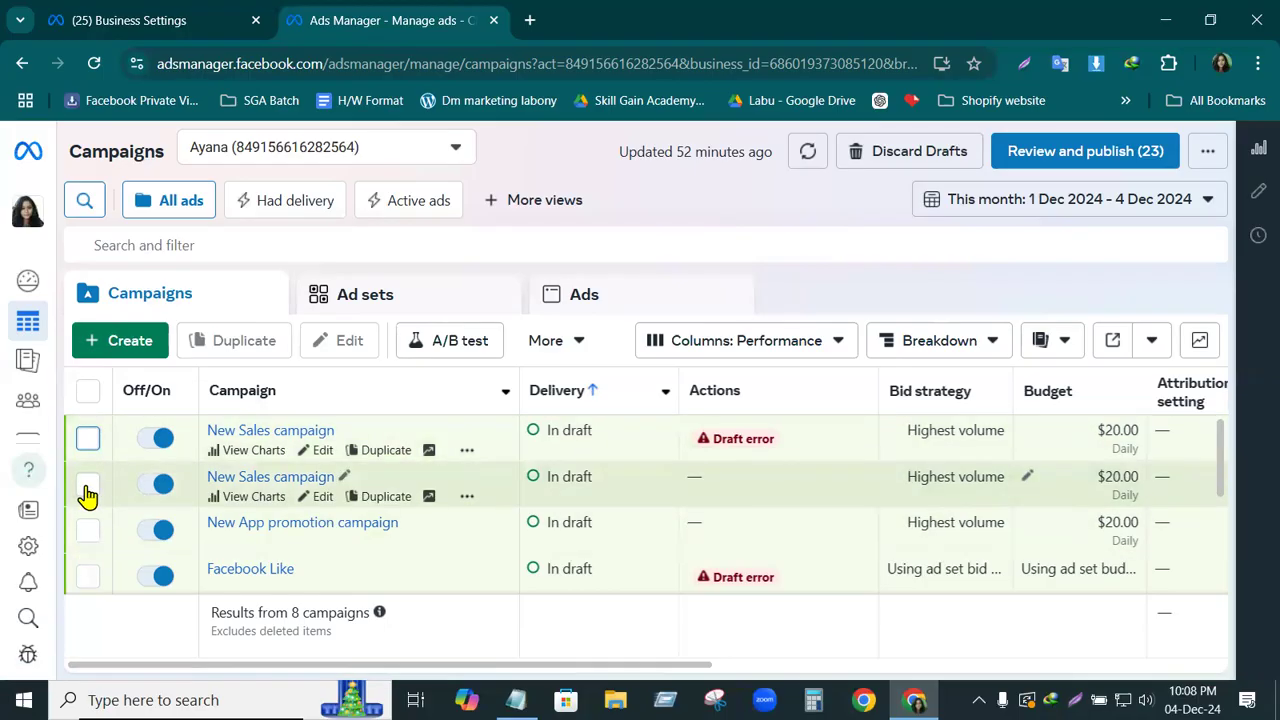
Delete the second New Sales campaign from the campaign list
left_click(88, 490)
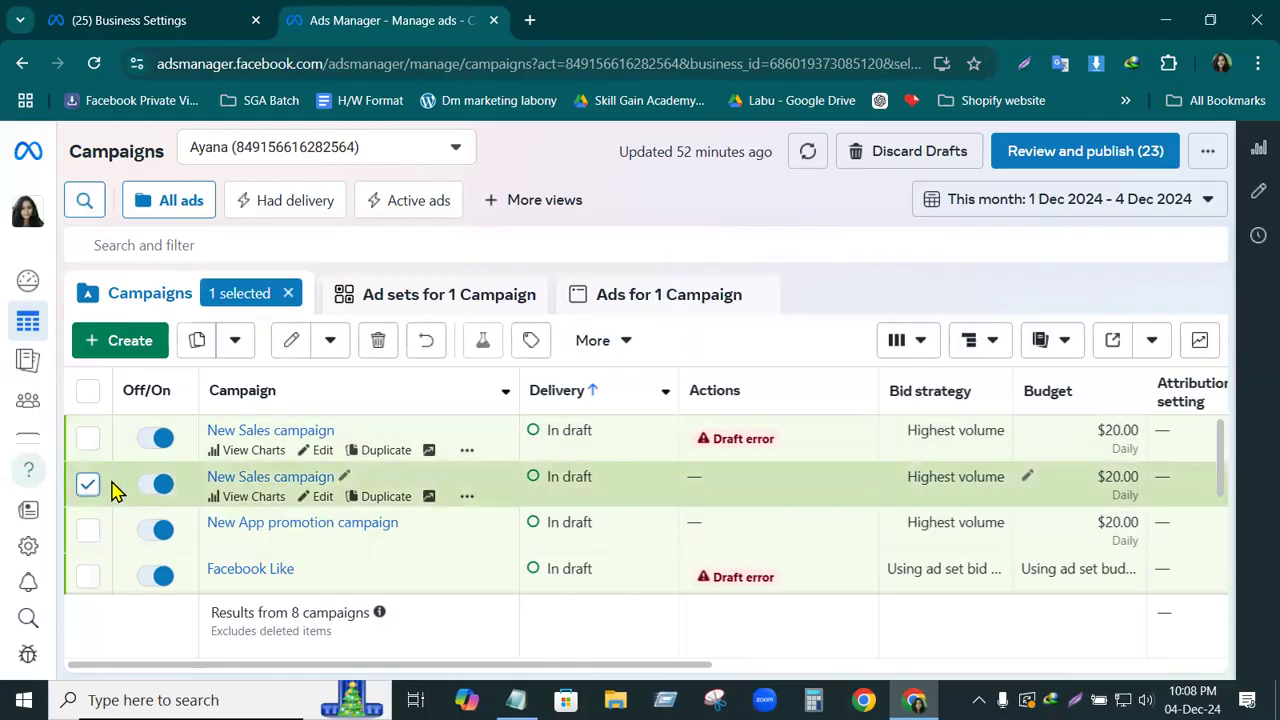
left_click(379, 342)
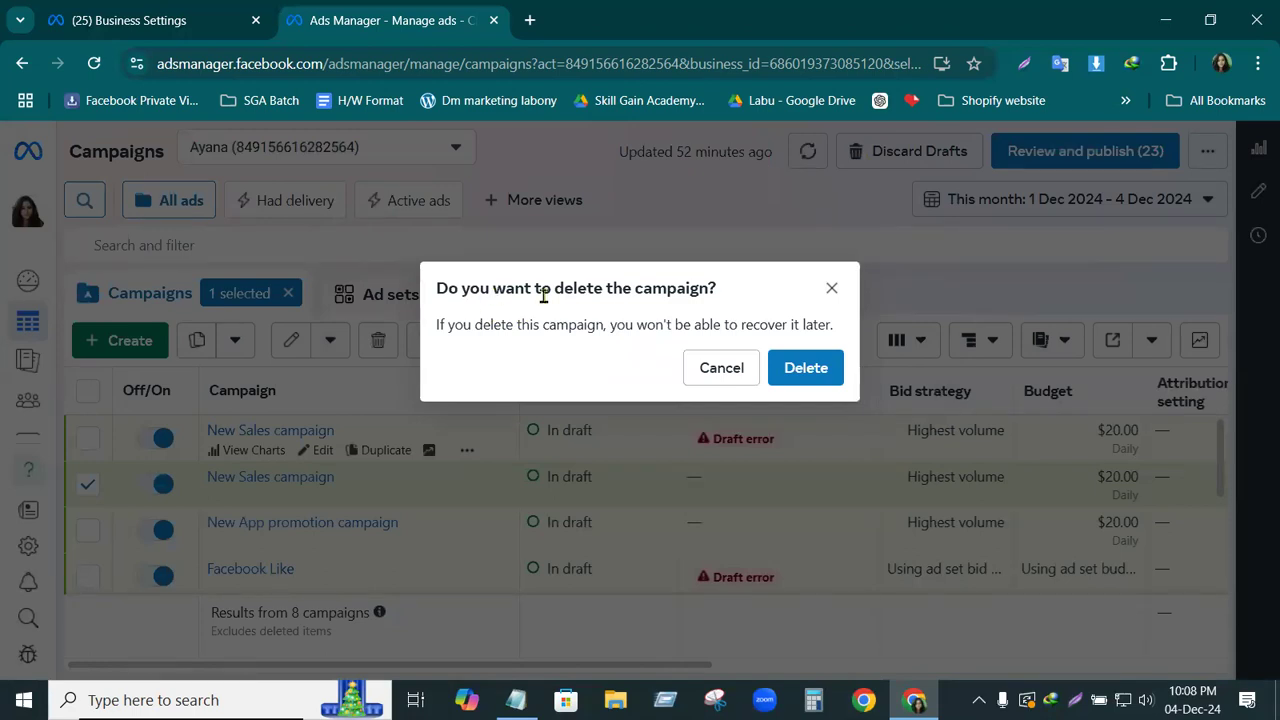
left_click(814, 370)
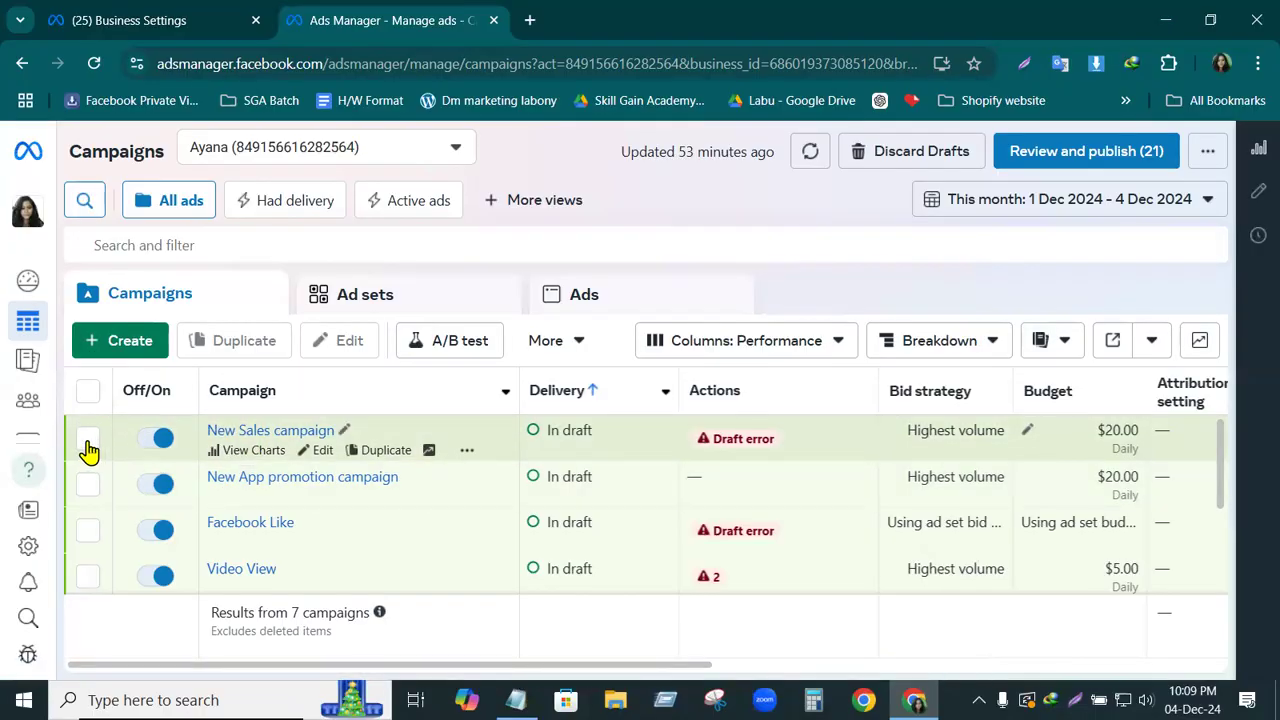
Open the remaining New Sales campaign for editing, view its first ad set and the ad in the copied ad set, and close the editor
left_click(320, 452)
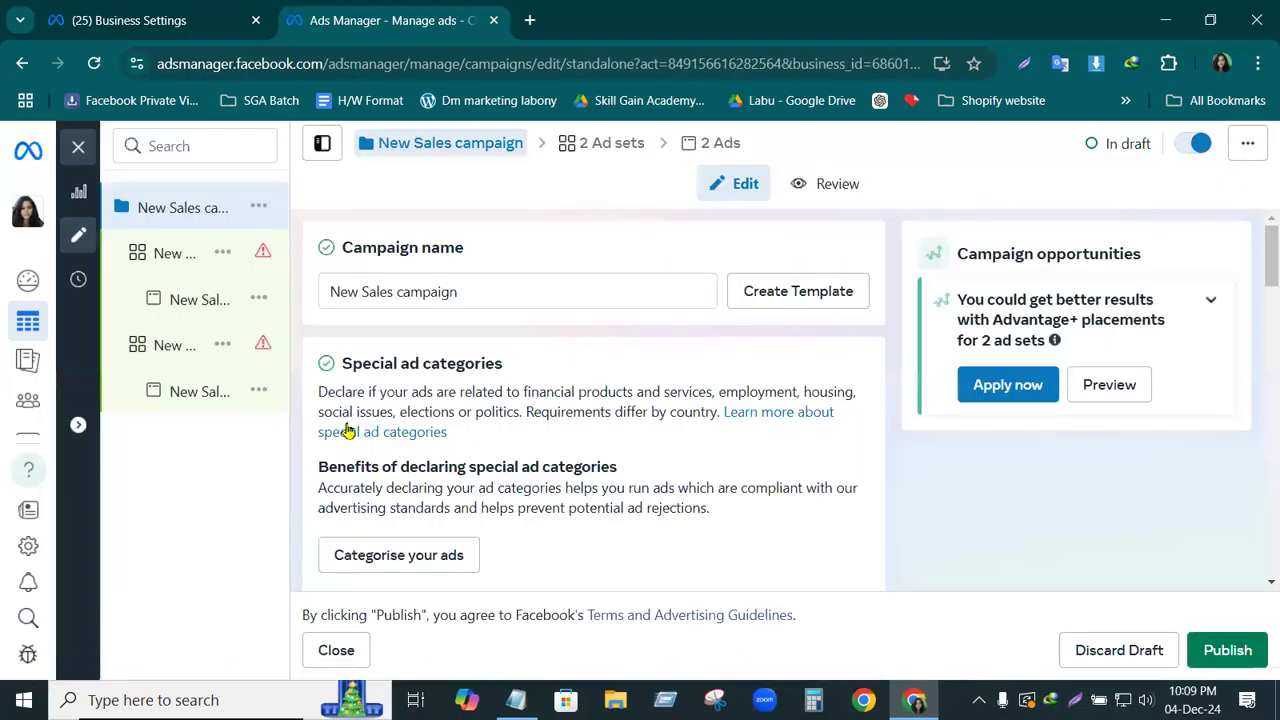
mouse_move(191, 251)
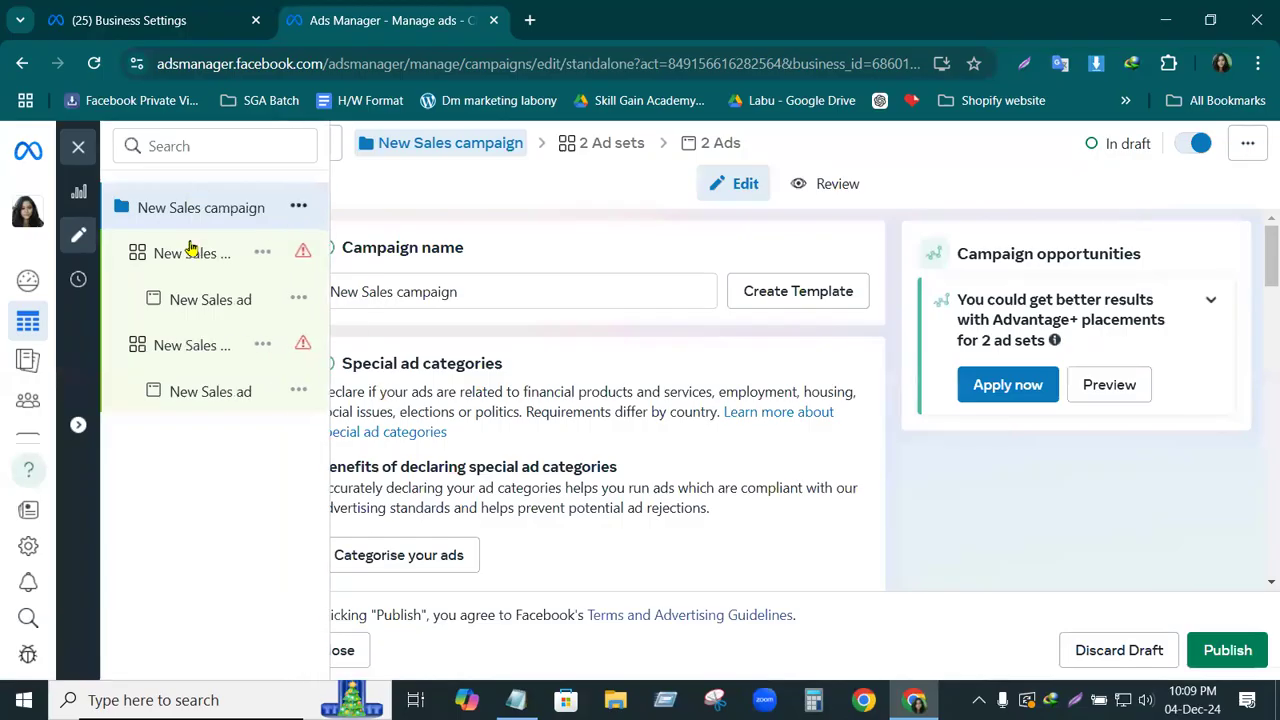
left_click(240, 258)
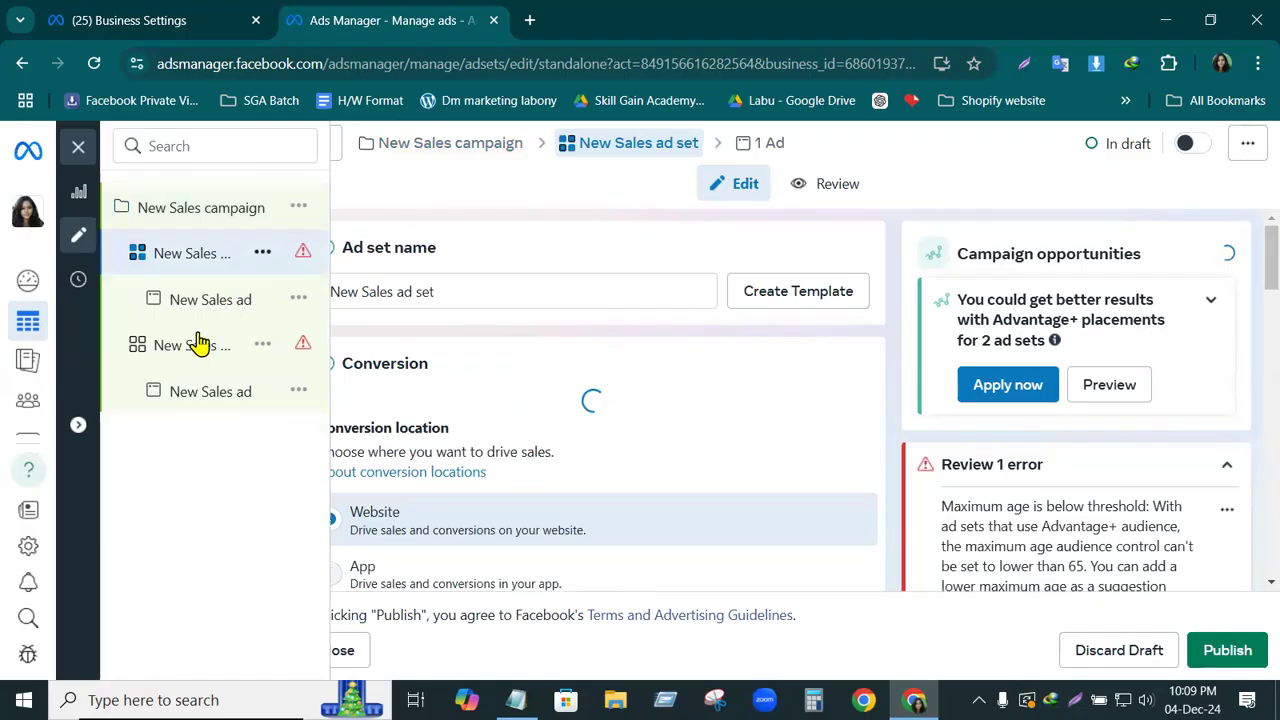
left_click(211, 398)
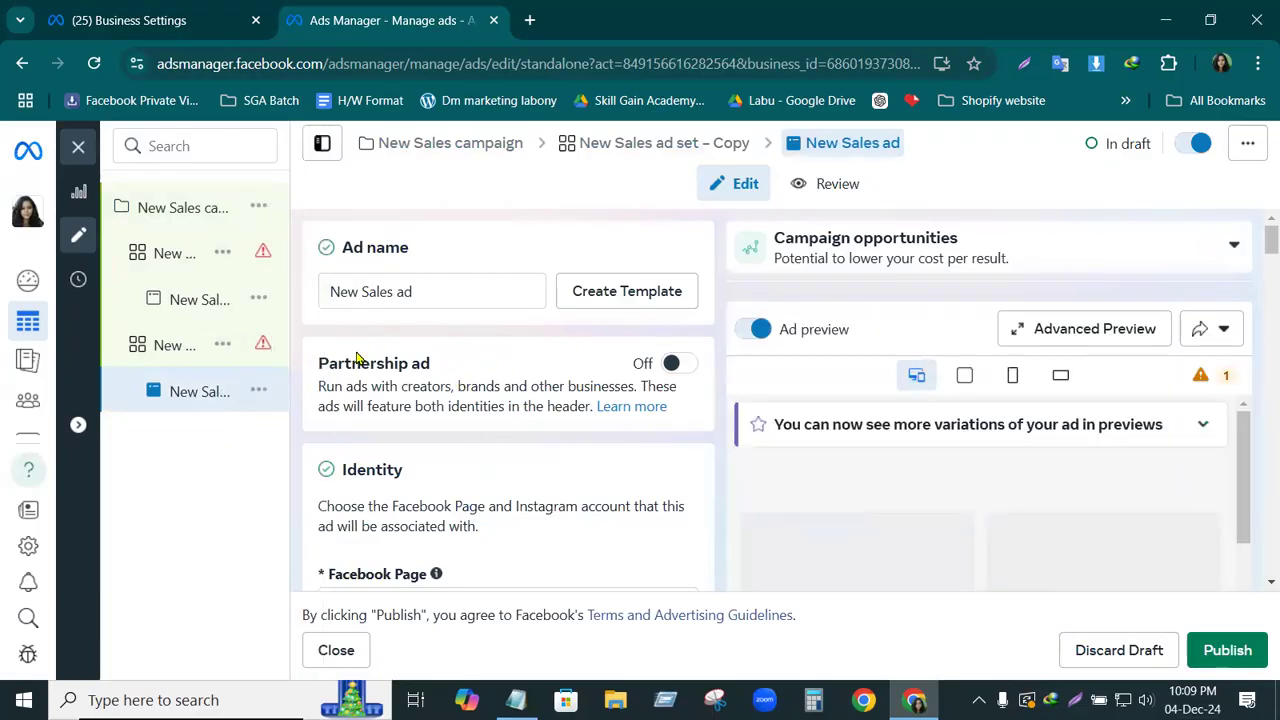
mouse_move(166, 189)
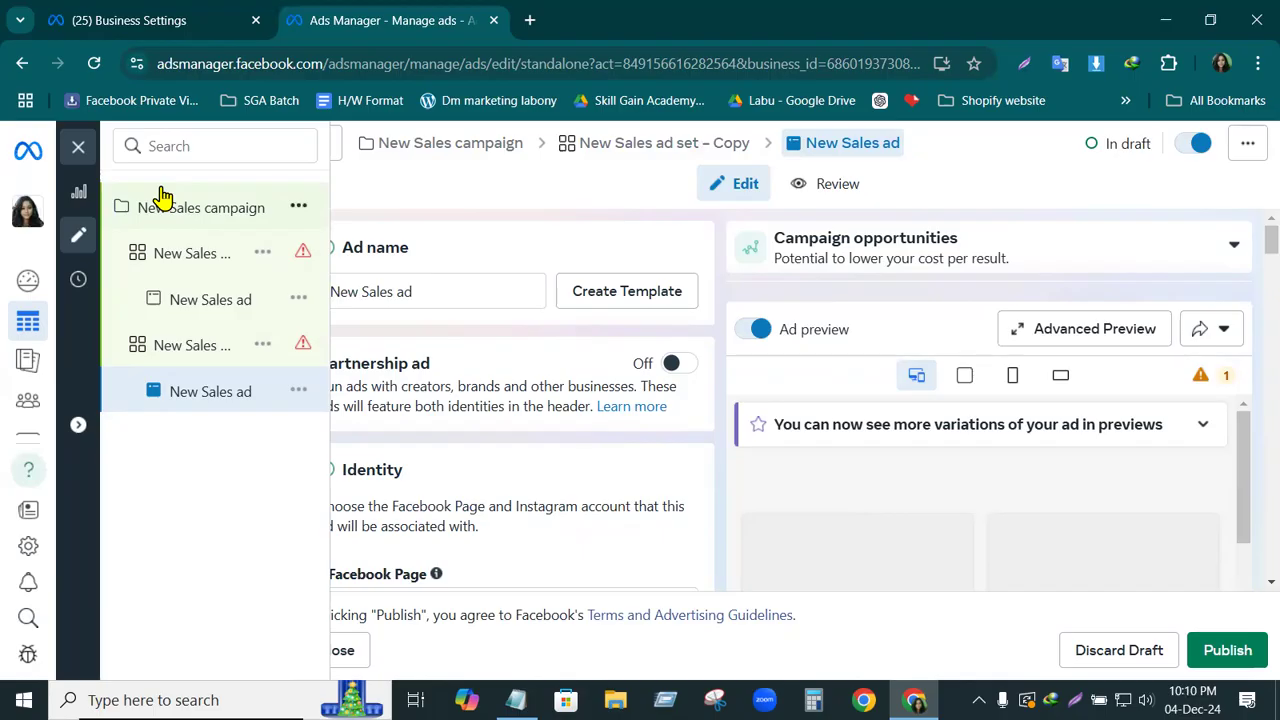
left_click(78, 147)
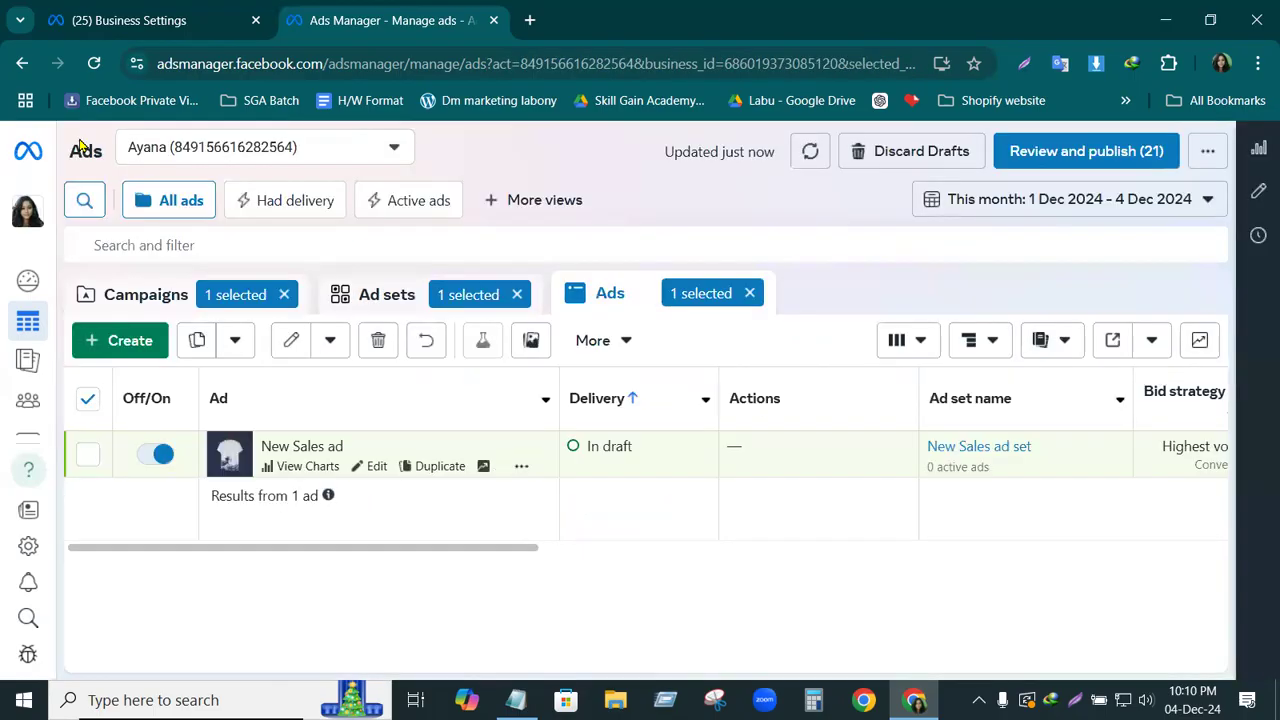
Clear the current selections of the campaign, the ad set and the ad
left_click(285, 294)
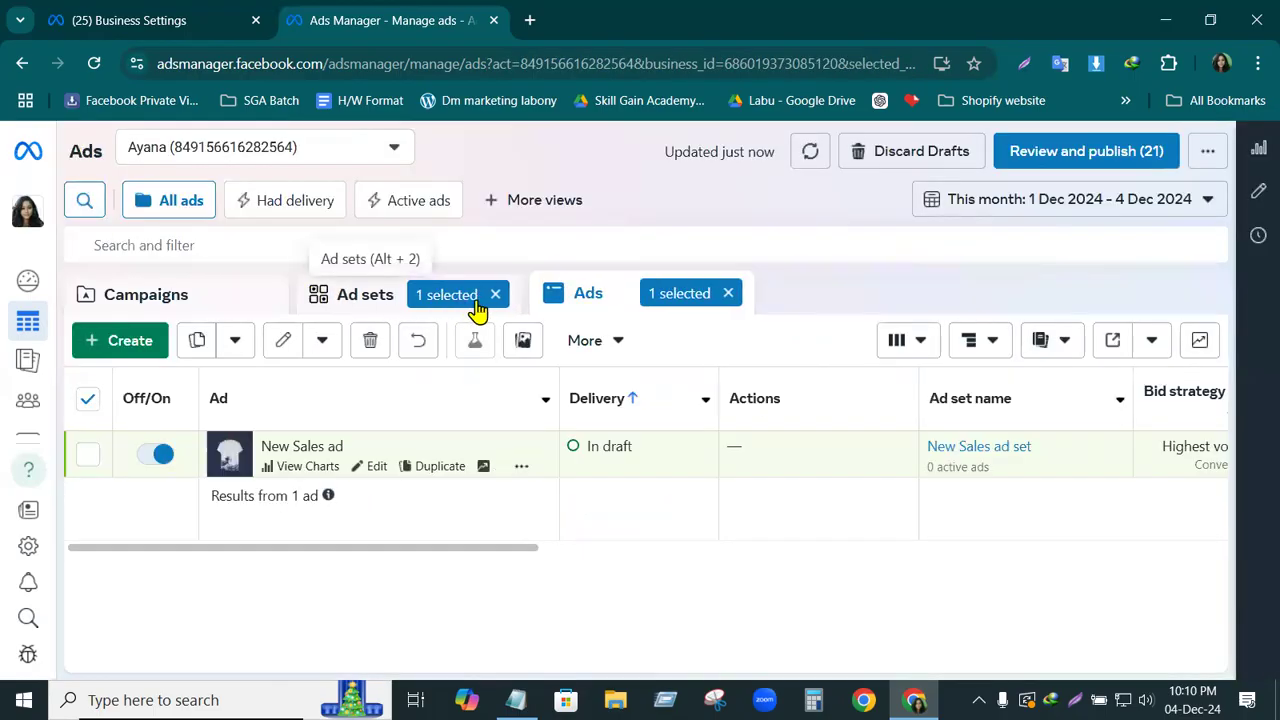
left_click(496, 295)
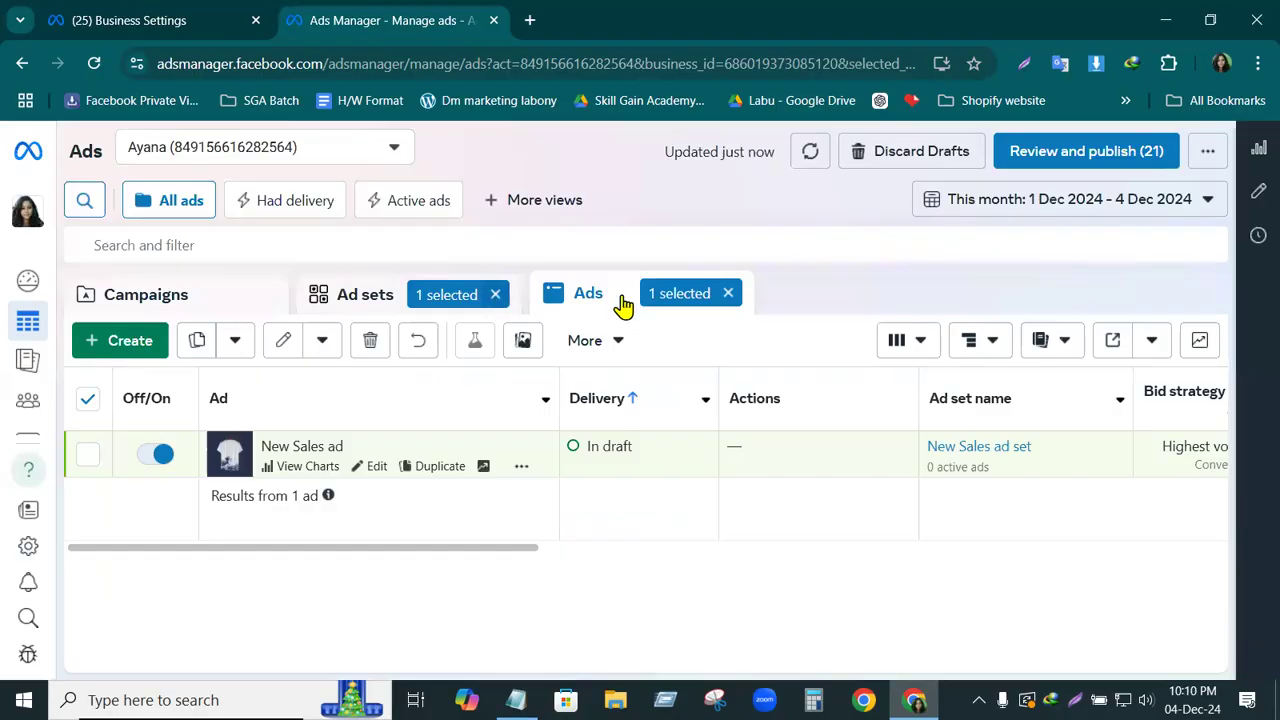
left_click(726, 295)
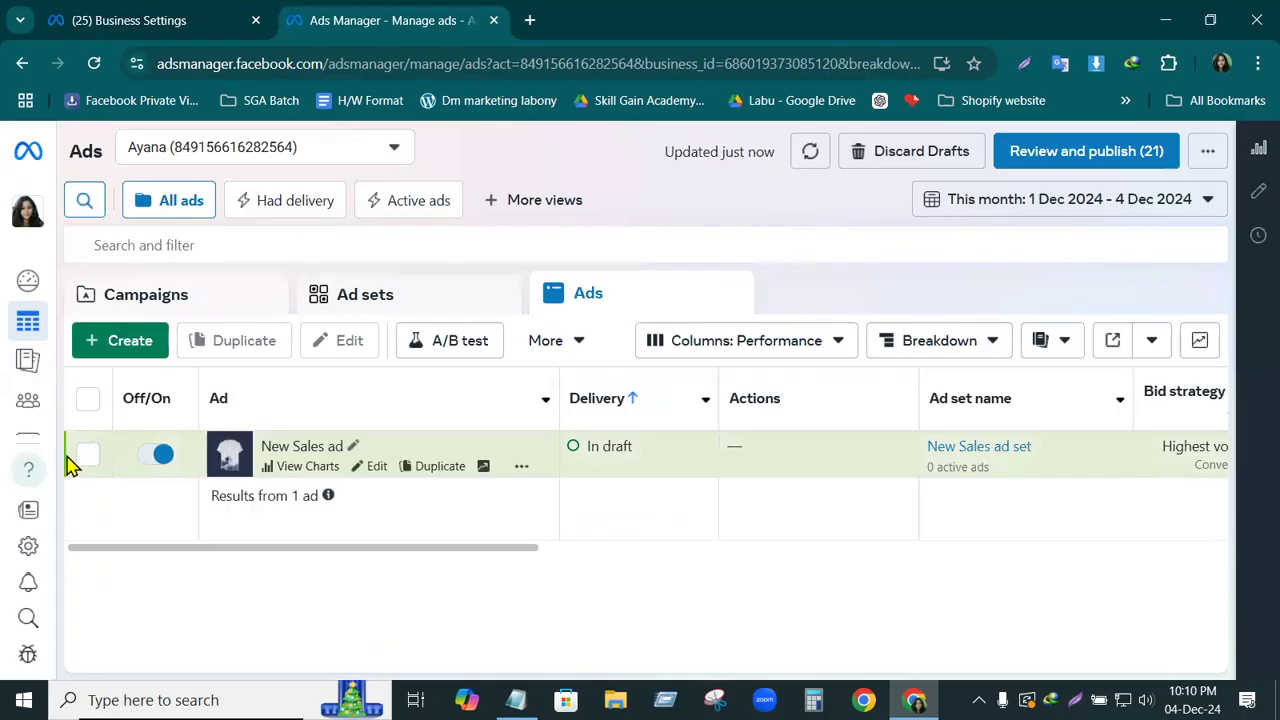
Open the New Sales ad for editing to view its campaign structure, close the editor and deselect the ad
left_click(87, 457)
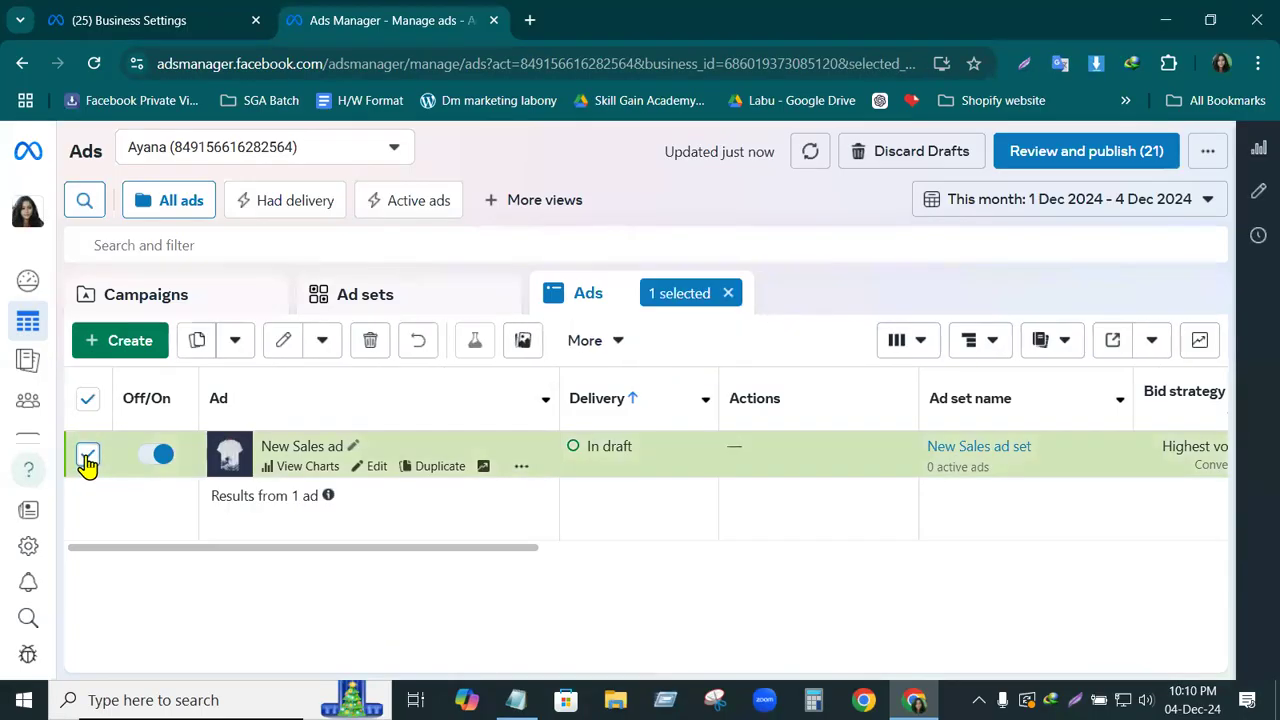
left_click(283, 345)
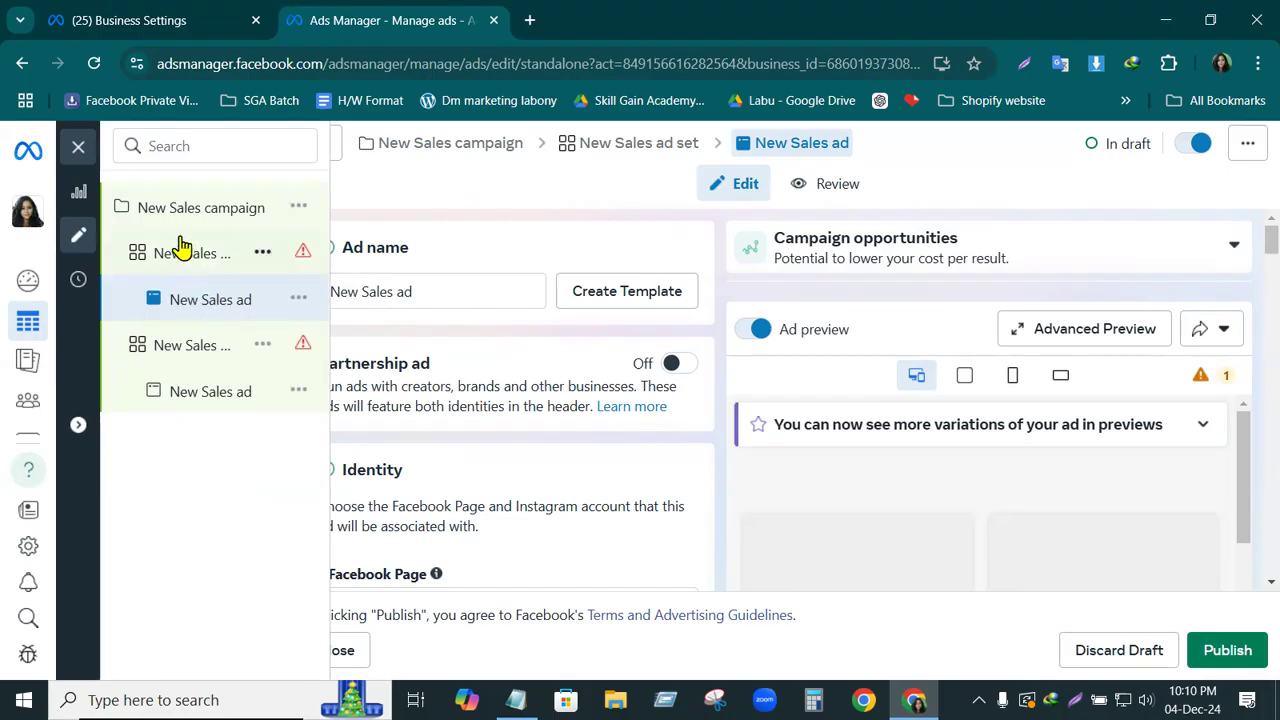
left_click(80, 151)
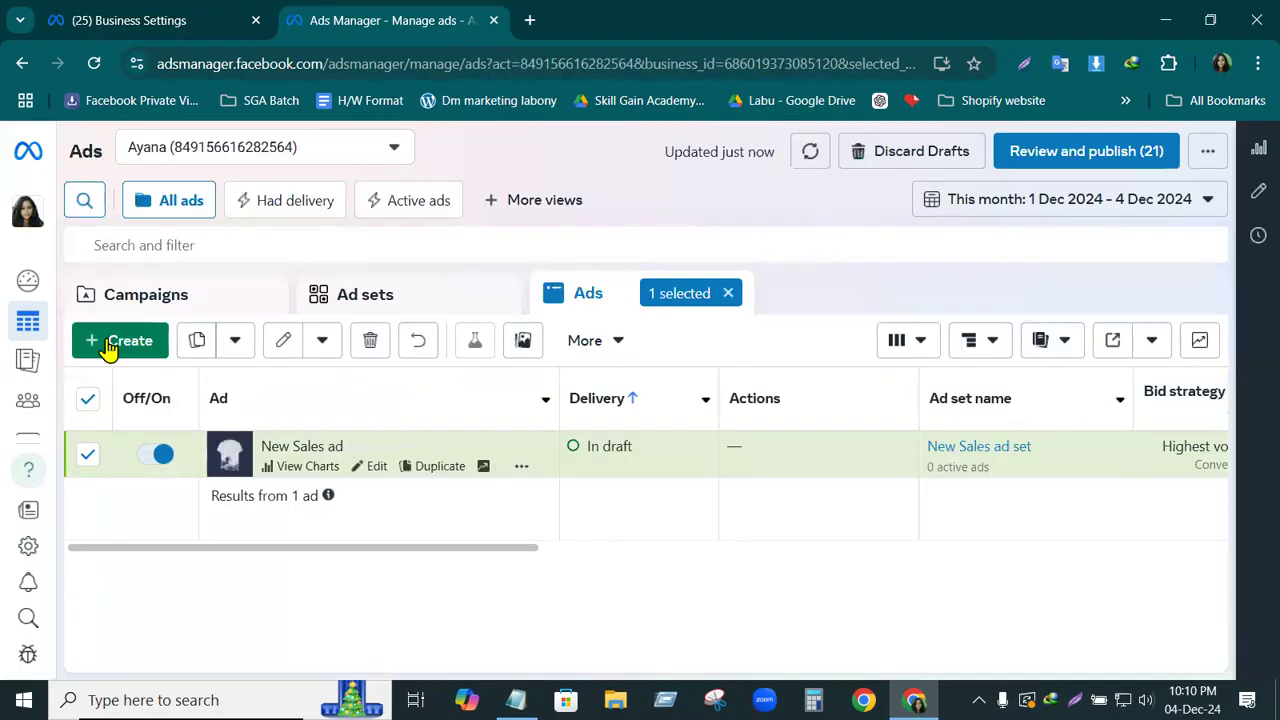
left_click(88, 454)
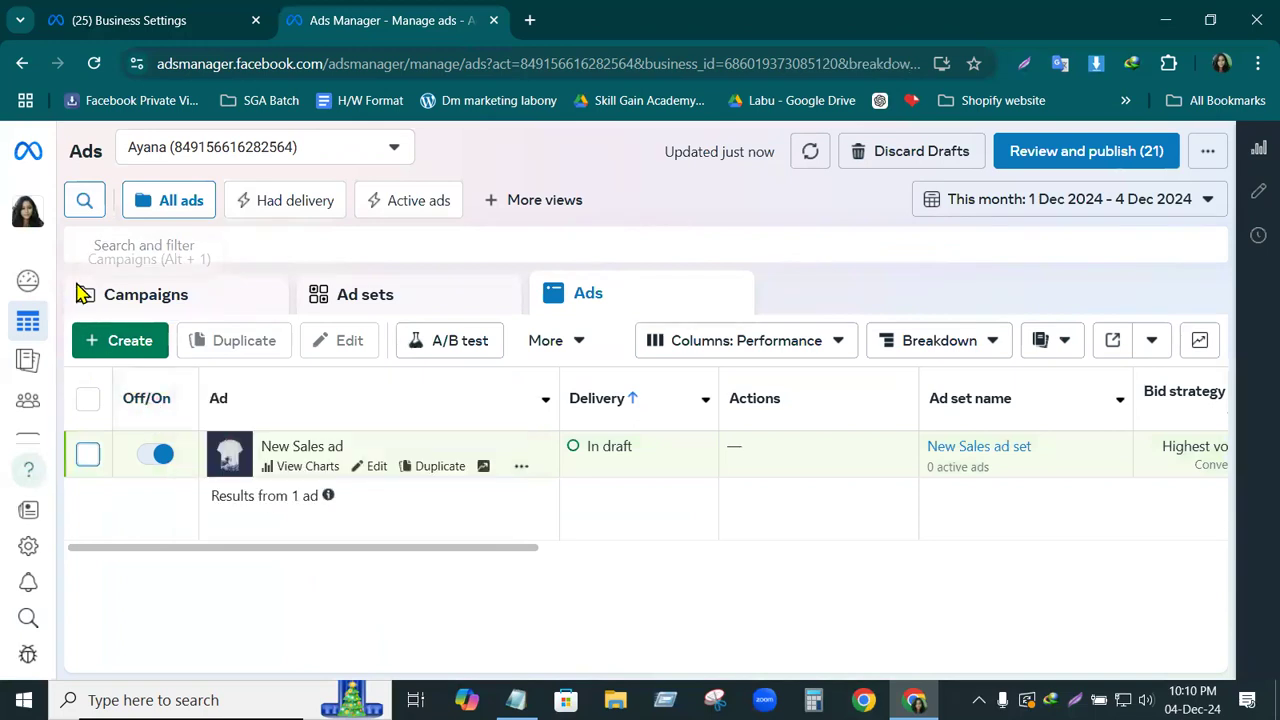
Reopen the New Sales ad for editing and quickly duplicate its parent New Sales ad set within the campaign
left_click(88, 457)
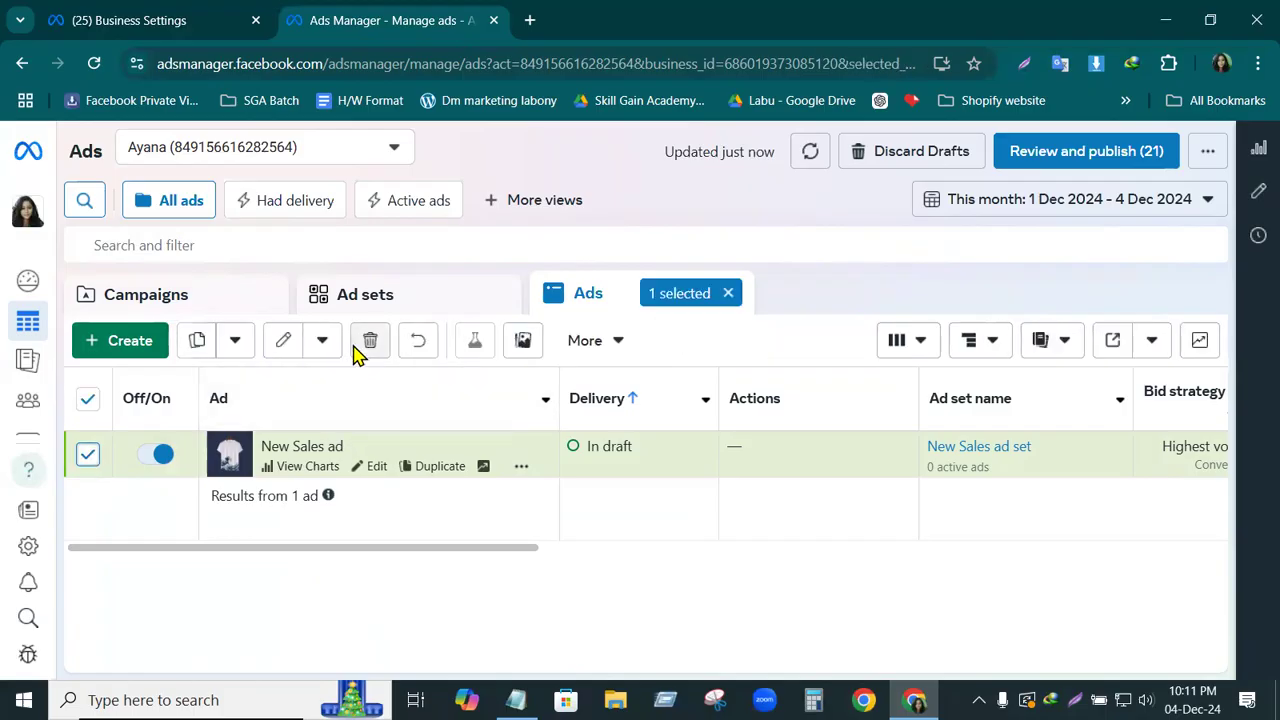
left_click(286, 341)
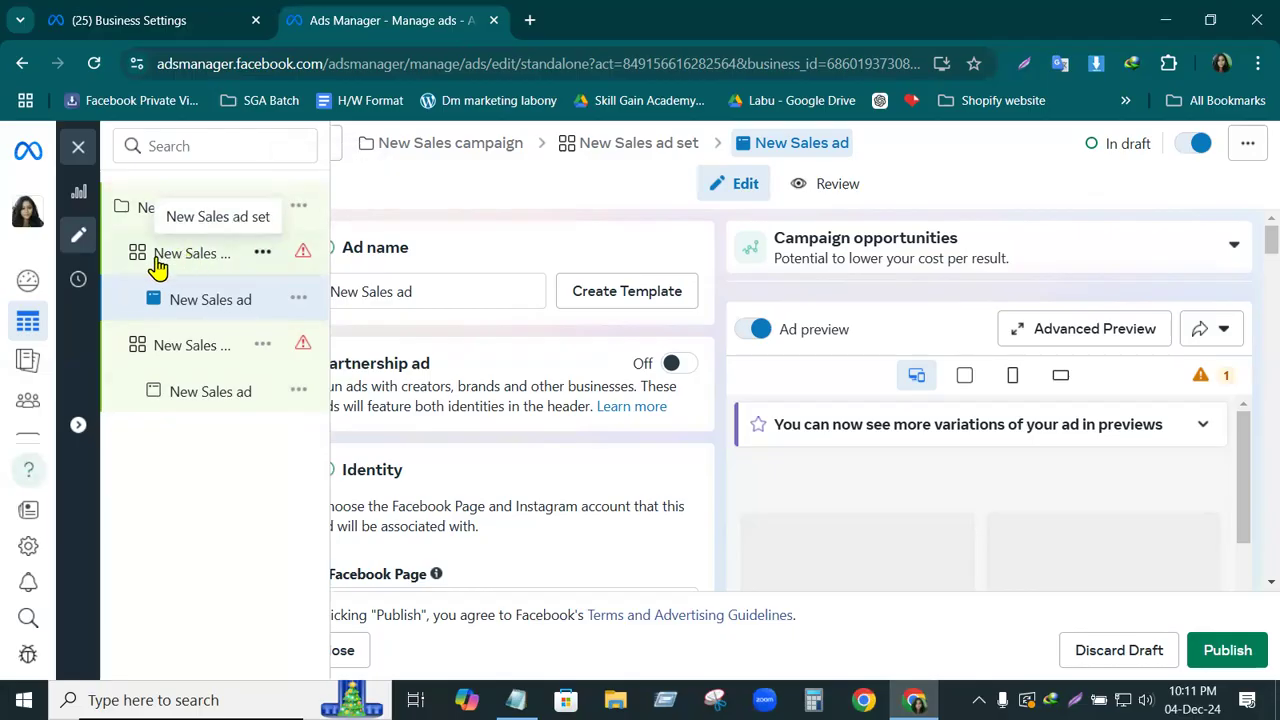
left_click(263, 256)
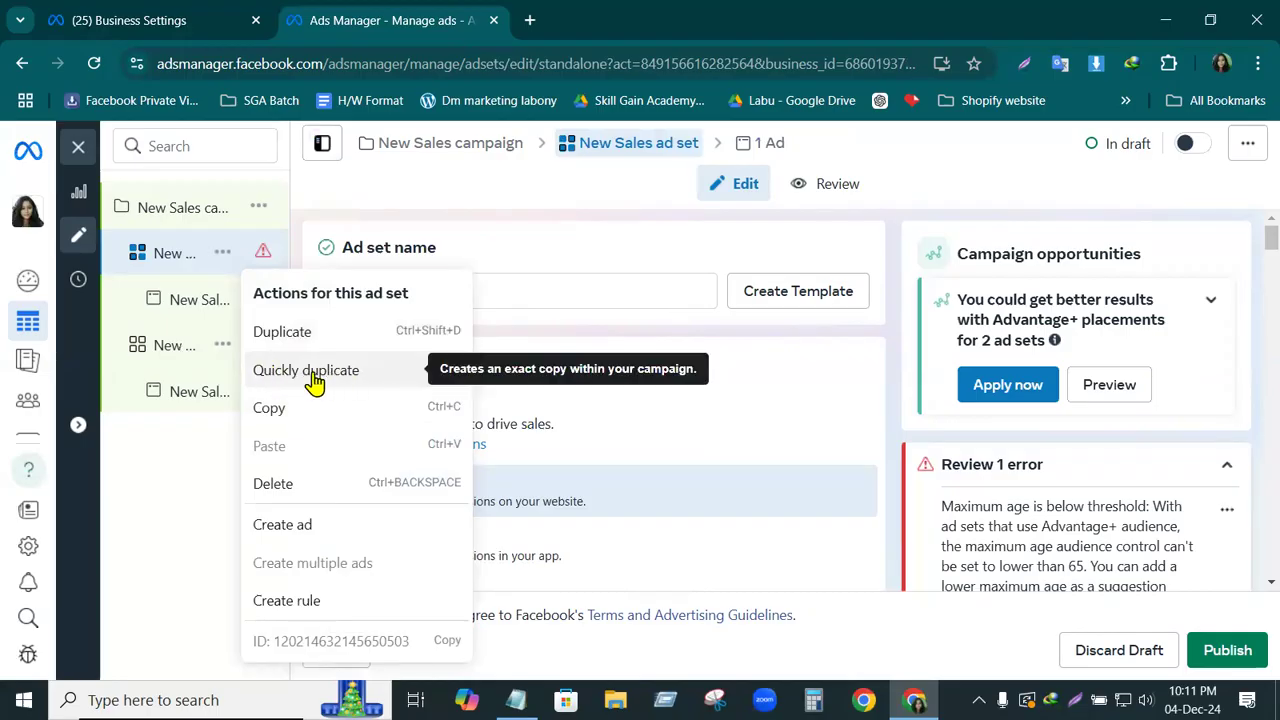
left_click(311, 372)
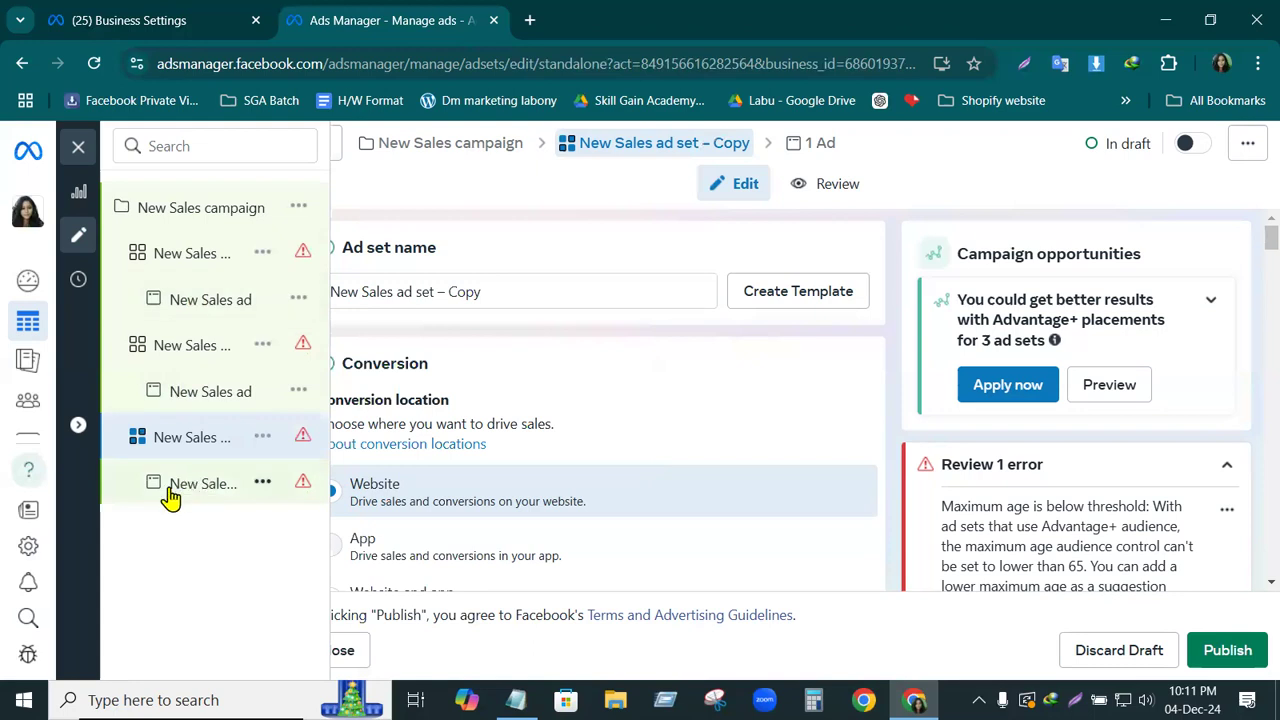
Rename the ad in the newest copied ad set as "Sales ad-5"
left_click(263, 487)
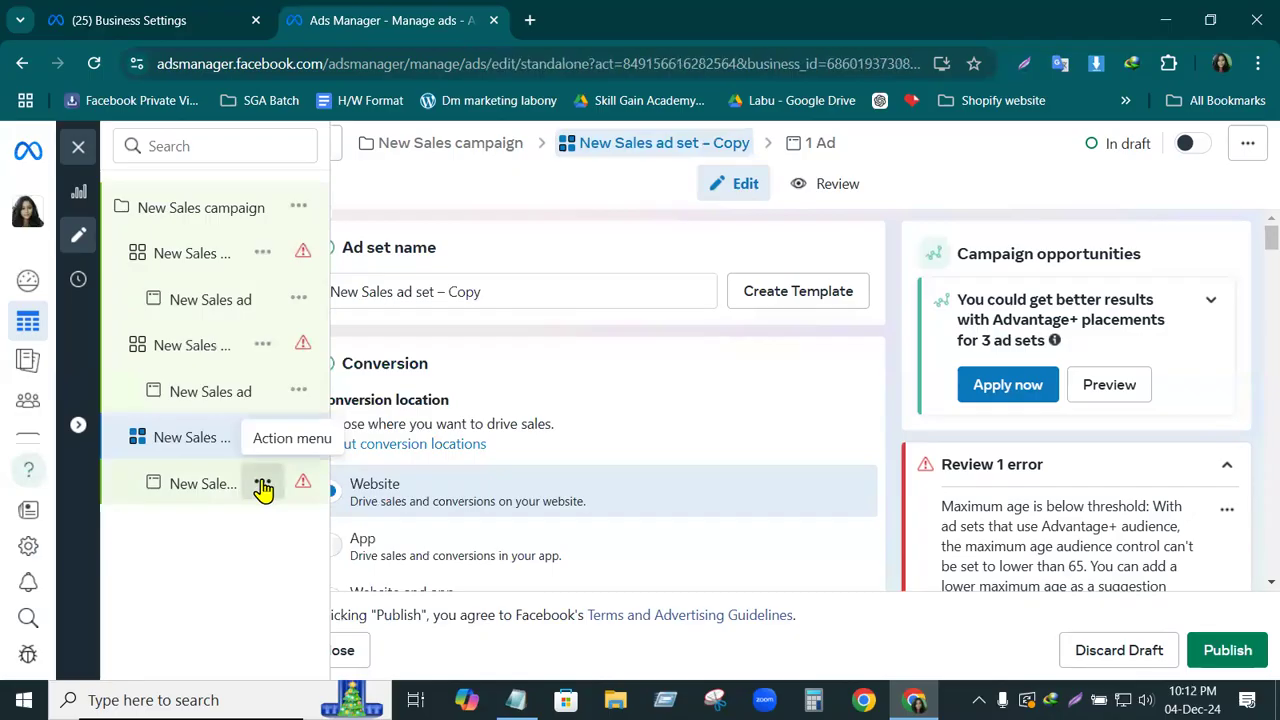
left_click(533, 238)
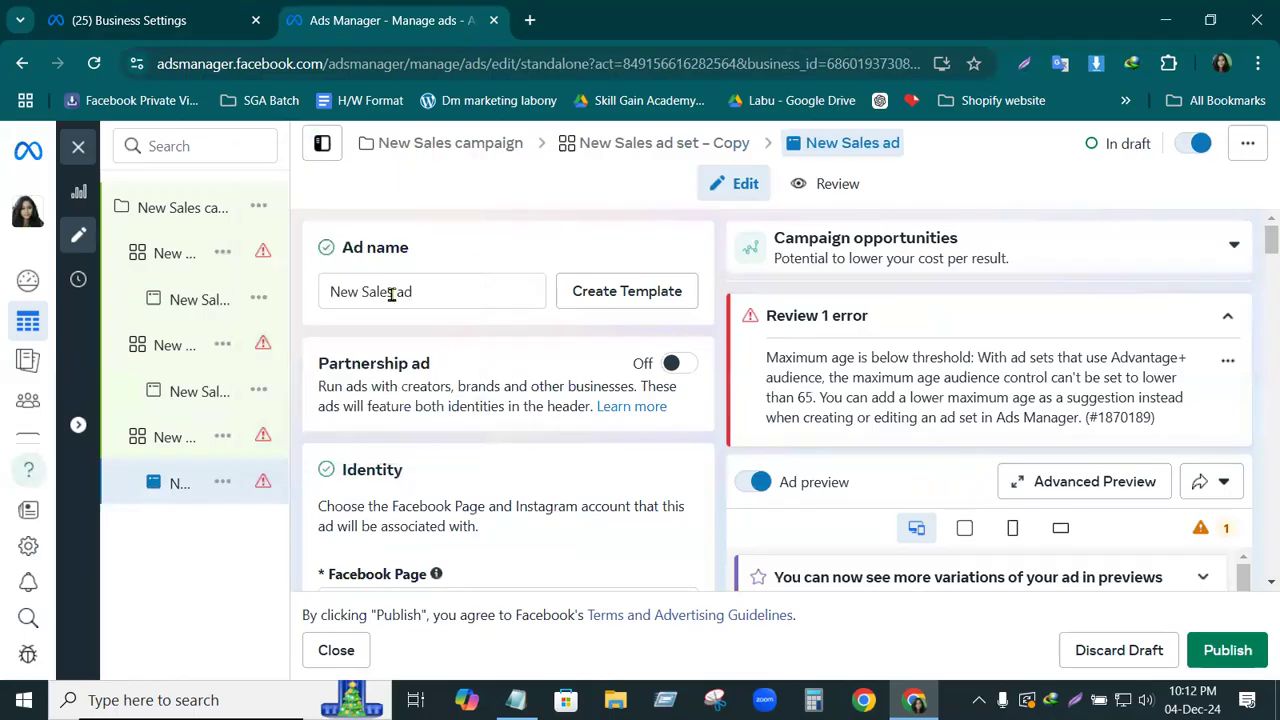
left_click_drag(424, 289, 271, 297)
left_click(430, 283)
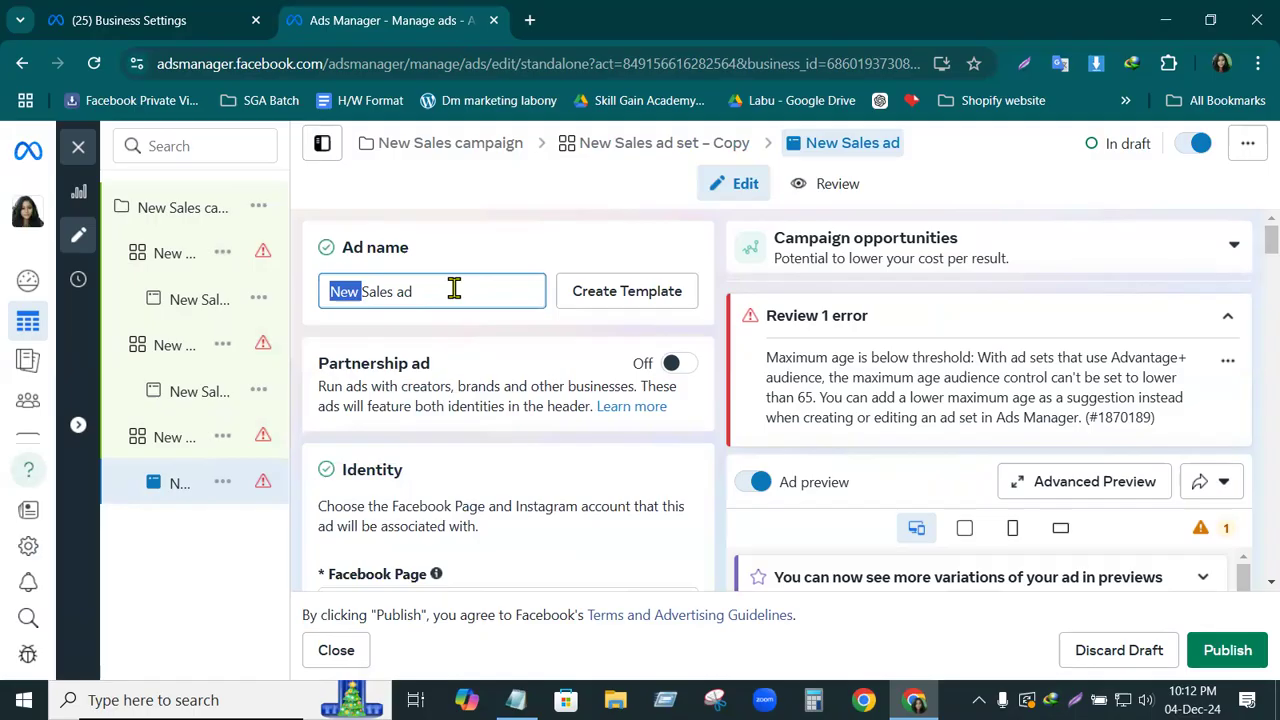
key("BackSpace")
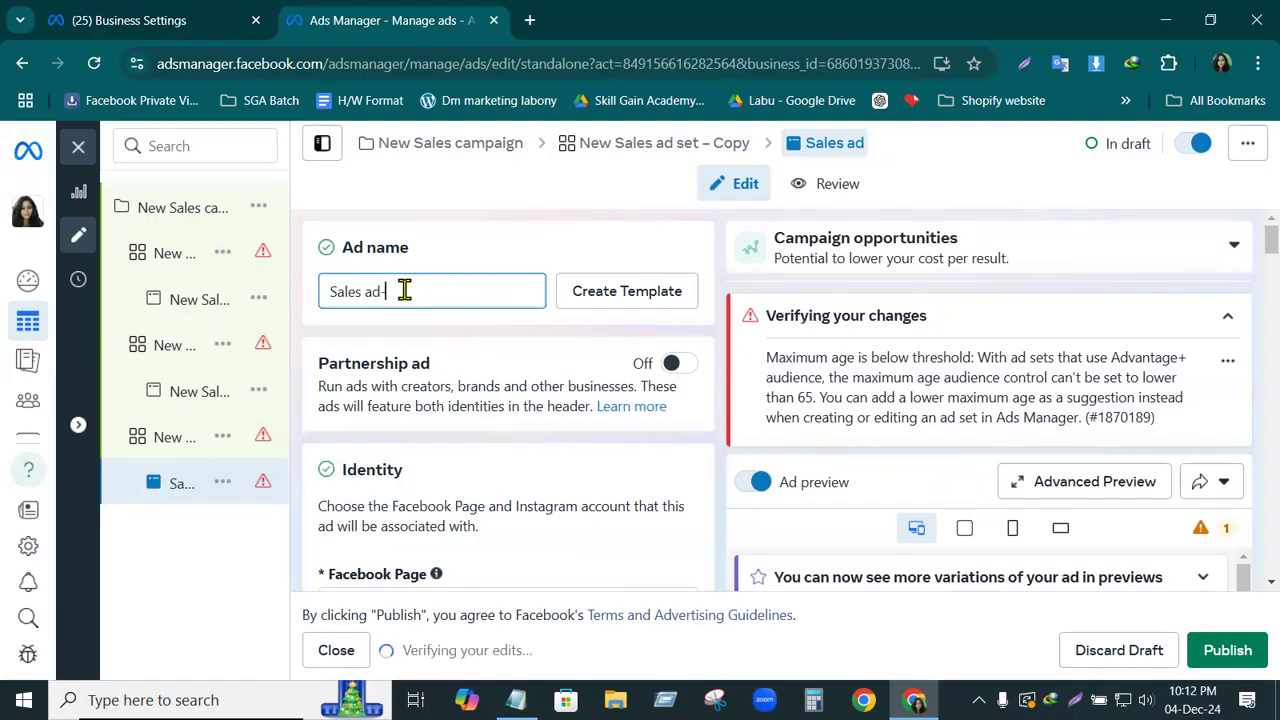
type("5")
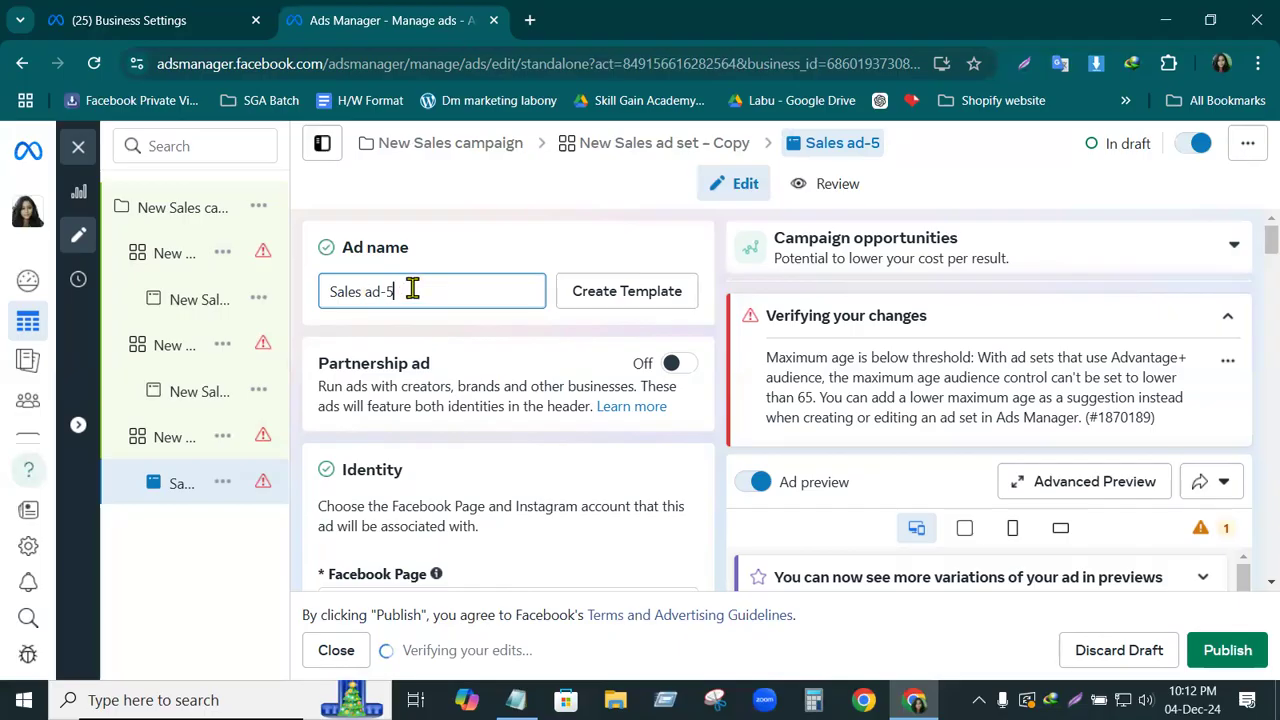
Rename the newest copied ad set, the parent of Sales ad-5, as "Sales ad set 5"
mouse_move(206, 443)
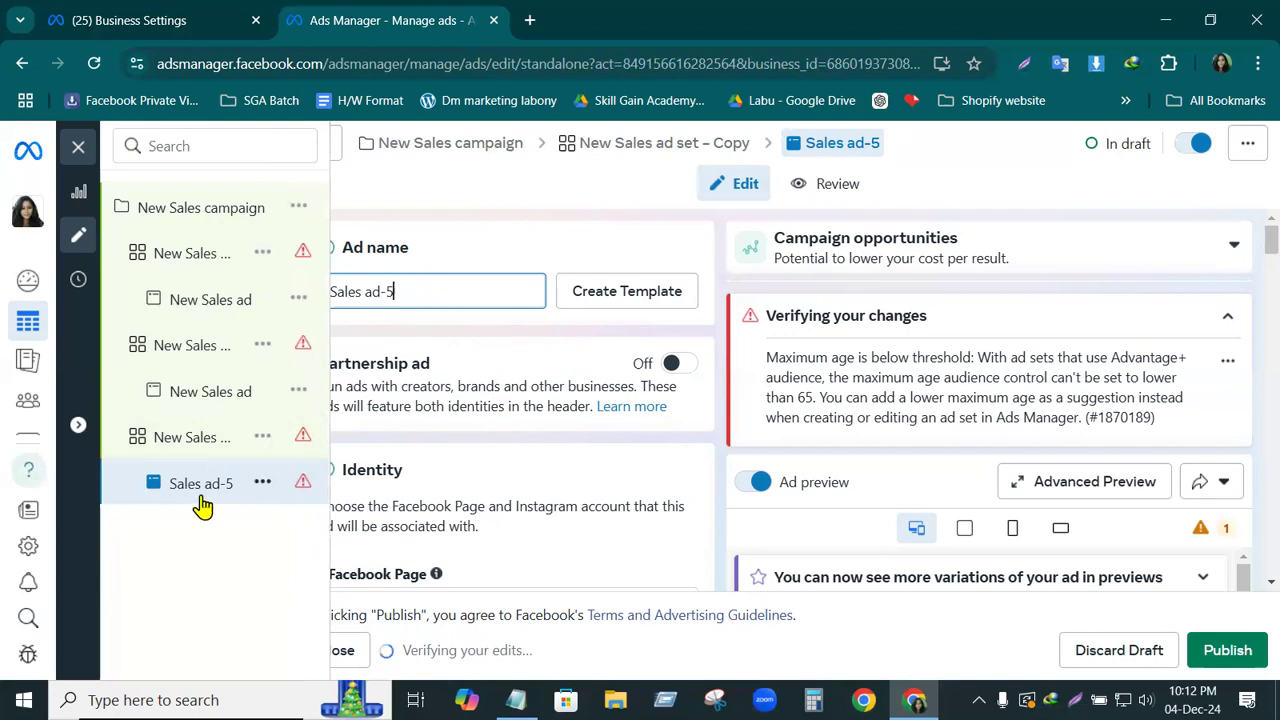
left_click(260, 441)
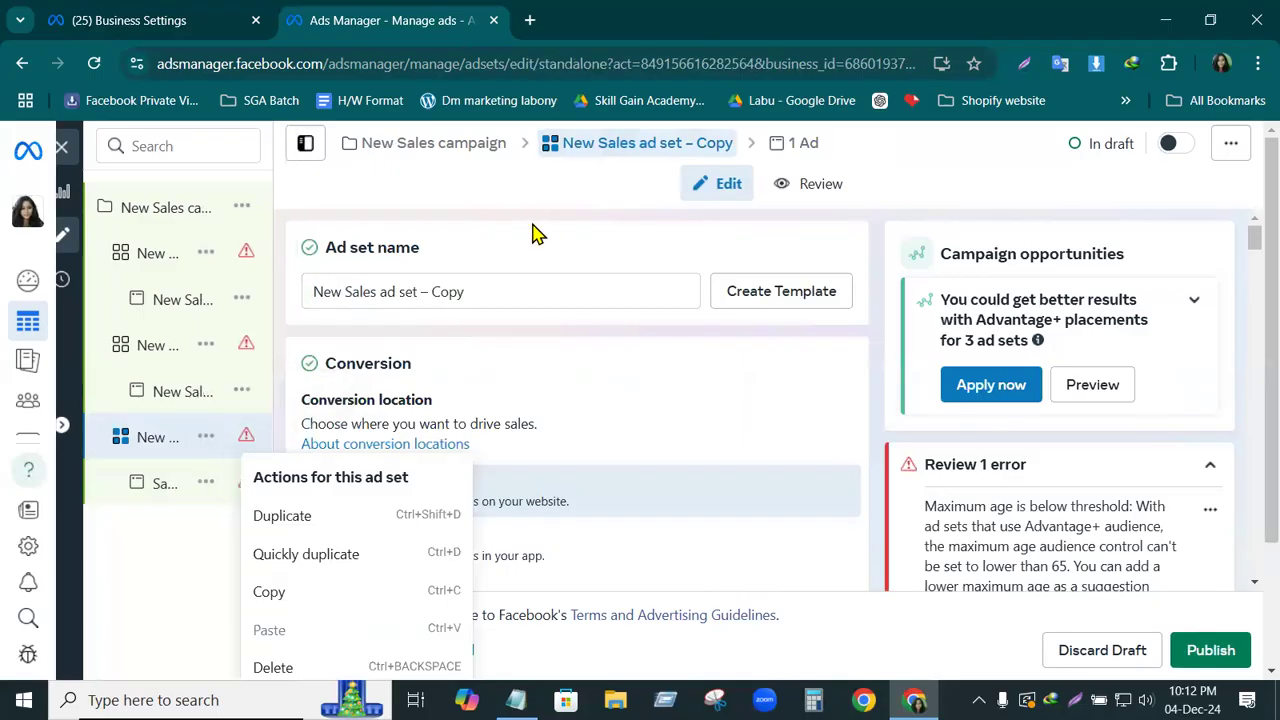
left_click_drag(468, 290, 420, 290)
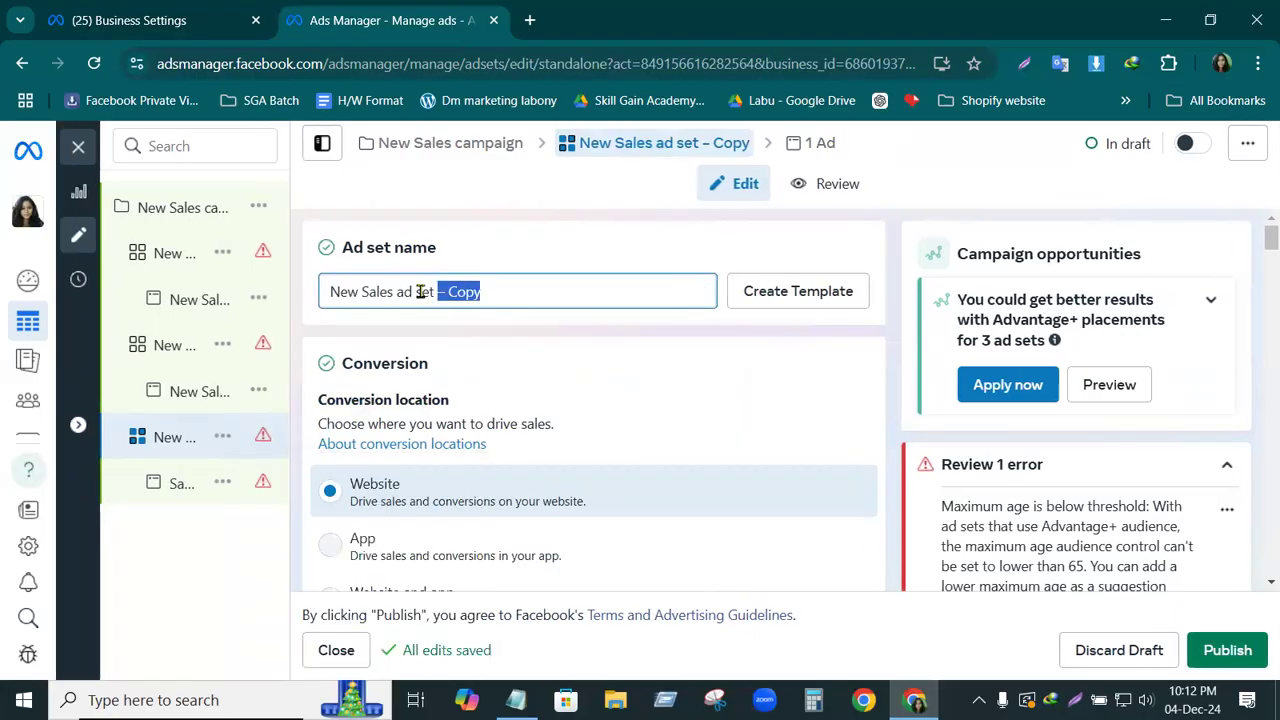
type("5")
left_click_drag(366, 290, 286, 290)
key("BackSpace")
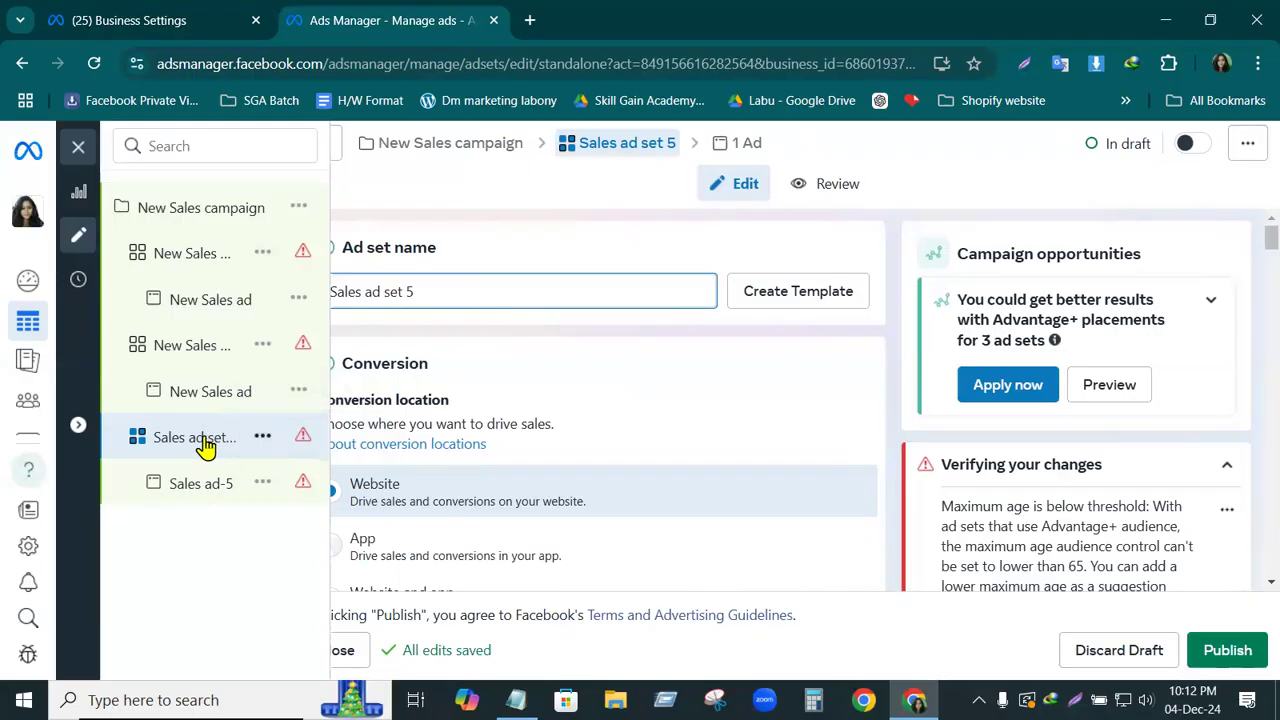
left_click(547, 387)
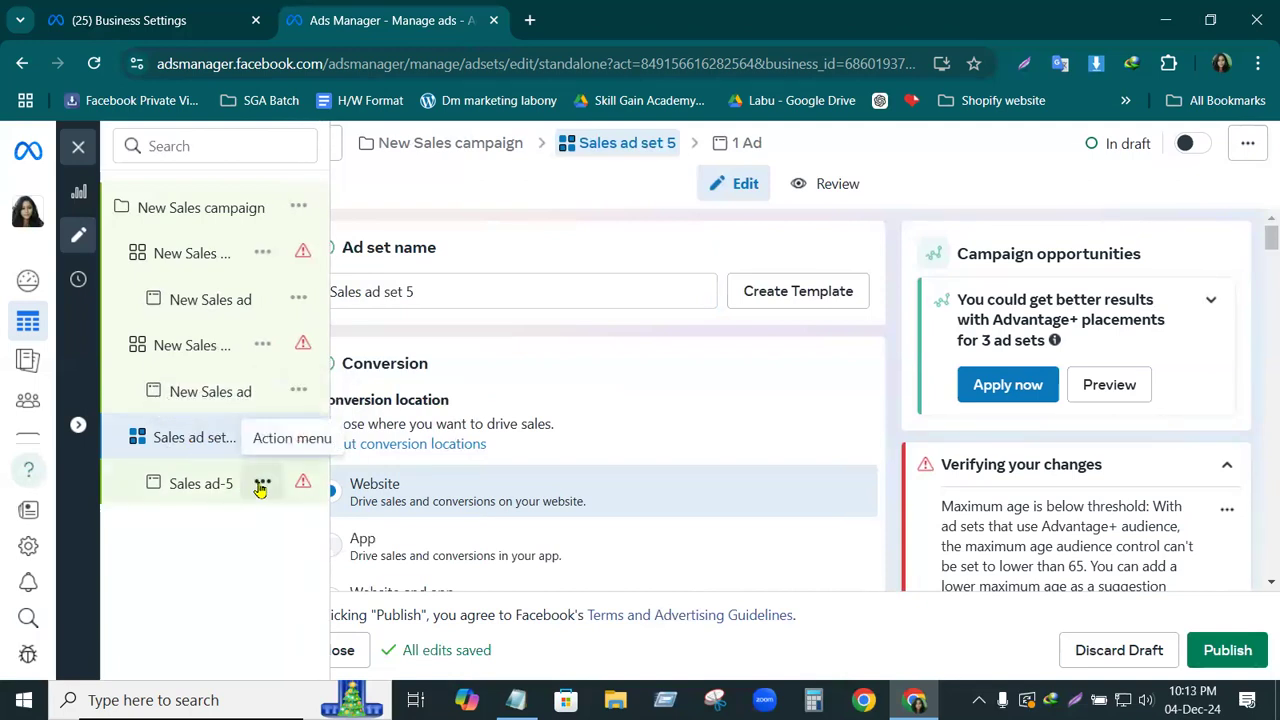
Open the Sales ad-5 ad and switch it off and back on
left_click(201, 492)
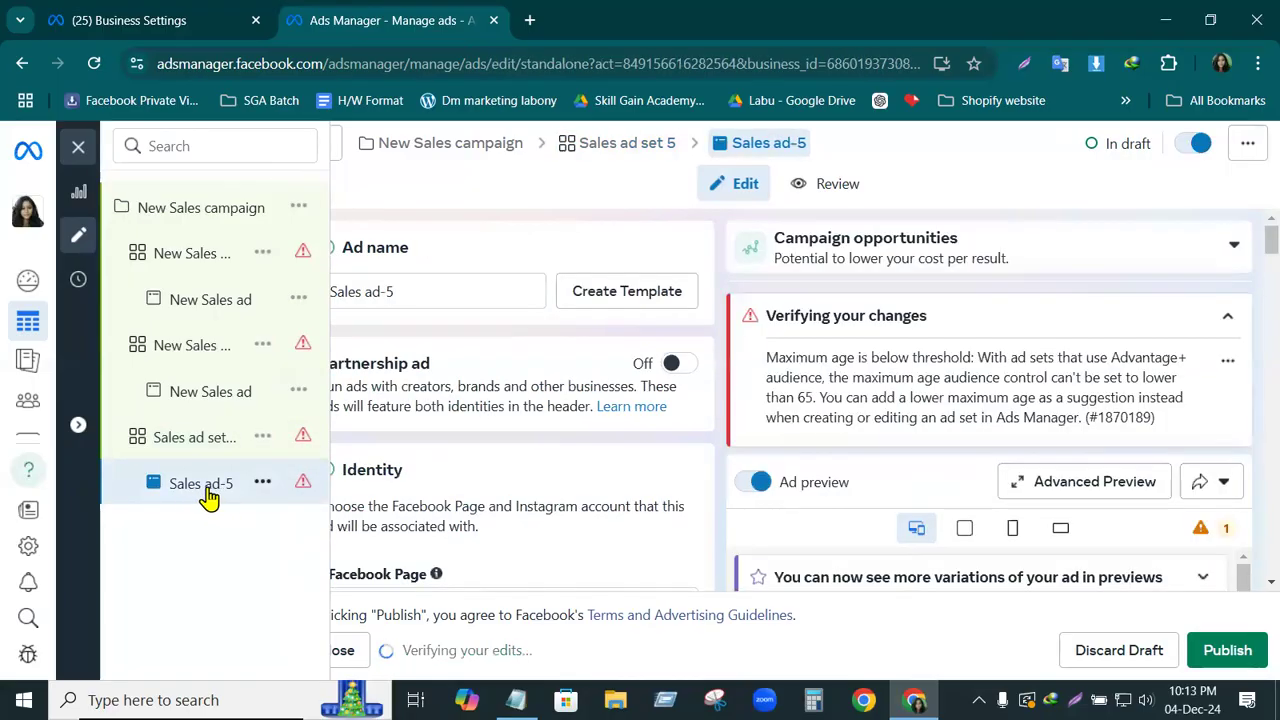
left_click(1198, 148)
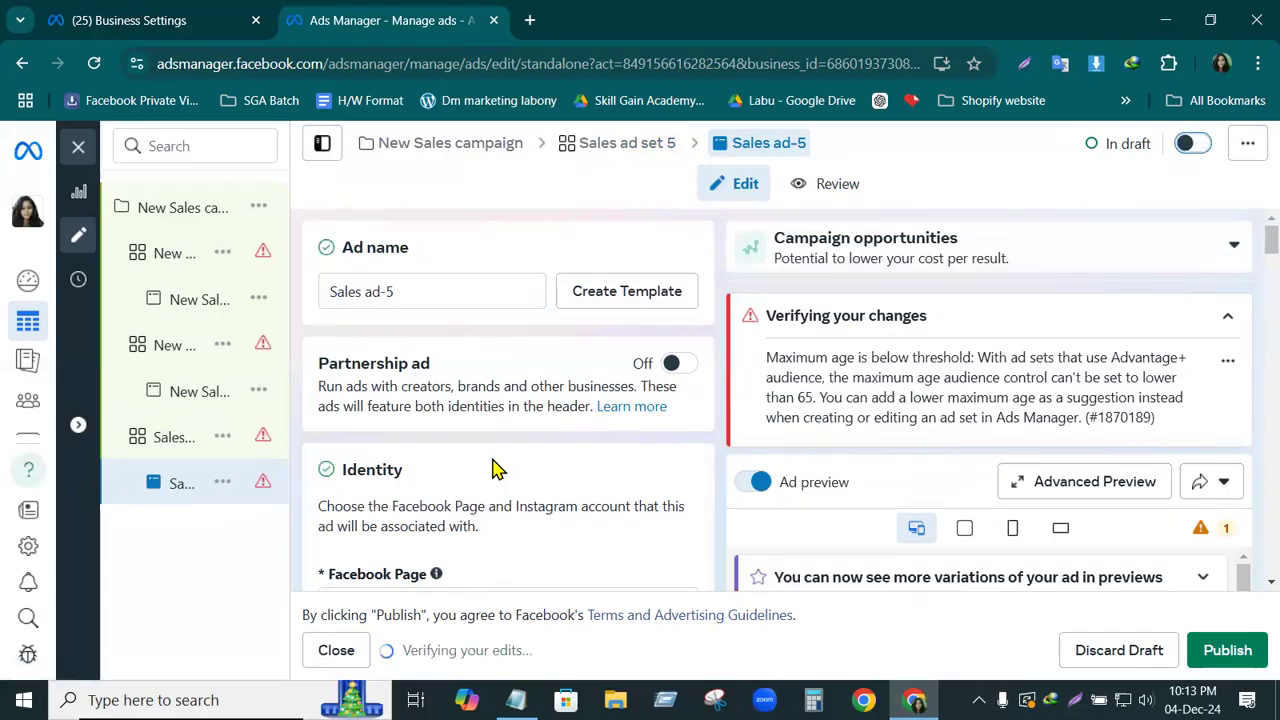
mouse_move(186, 537)
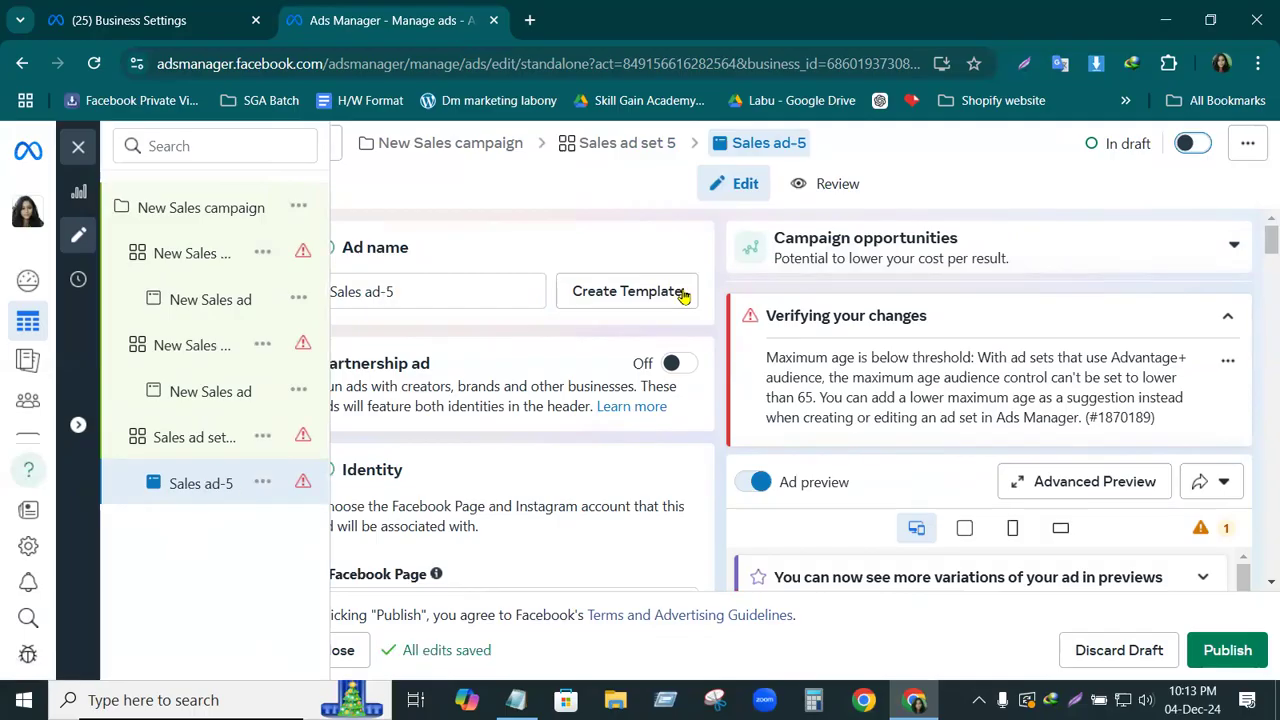
left_click(1188, 145)
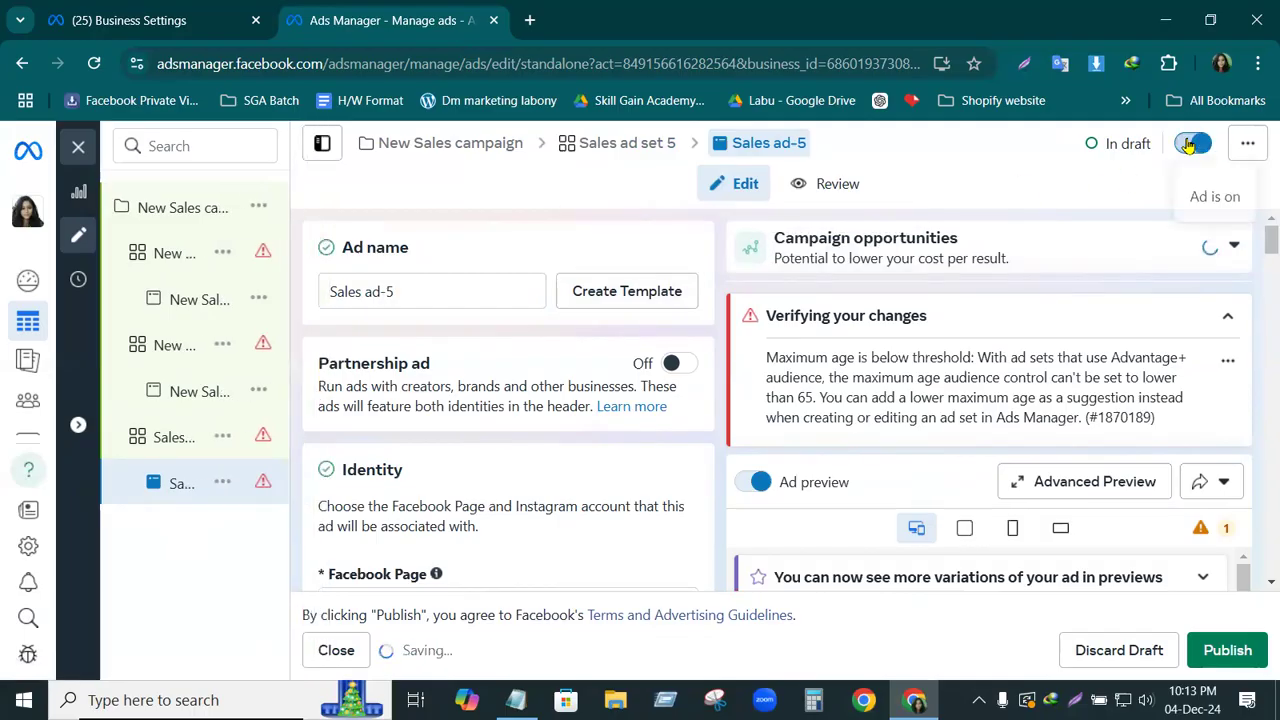
Open Sales ad set 5 and turn the ad set on
mouse_move(206, 457)
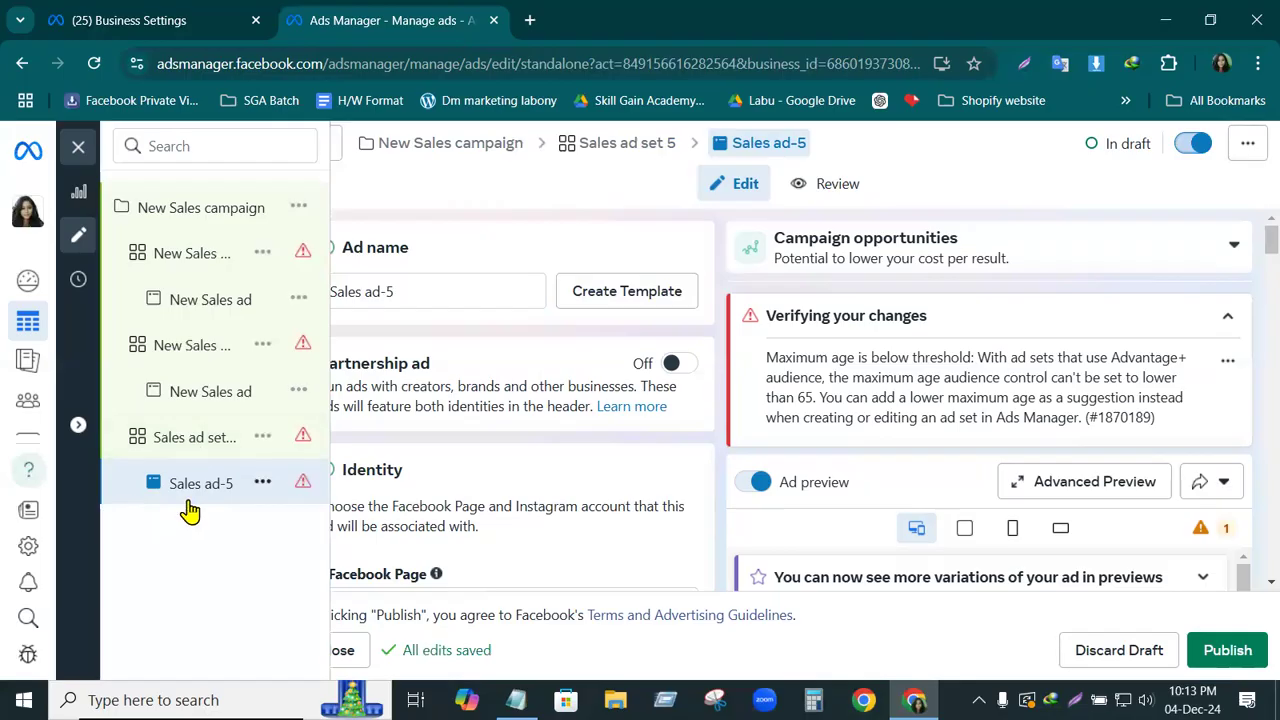
left_click(192, 437)
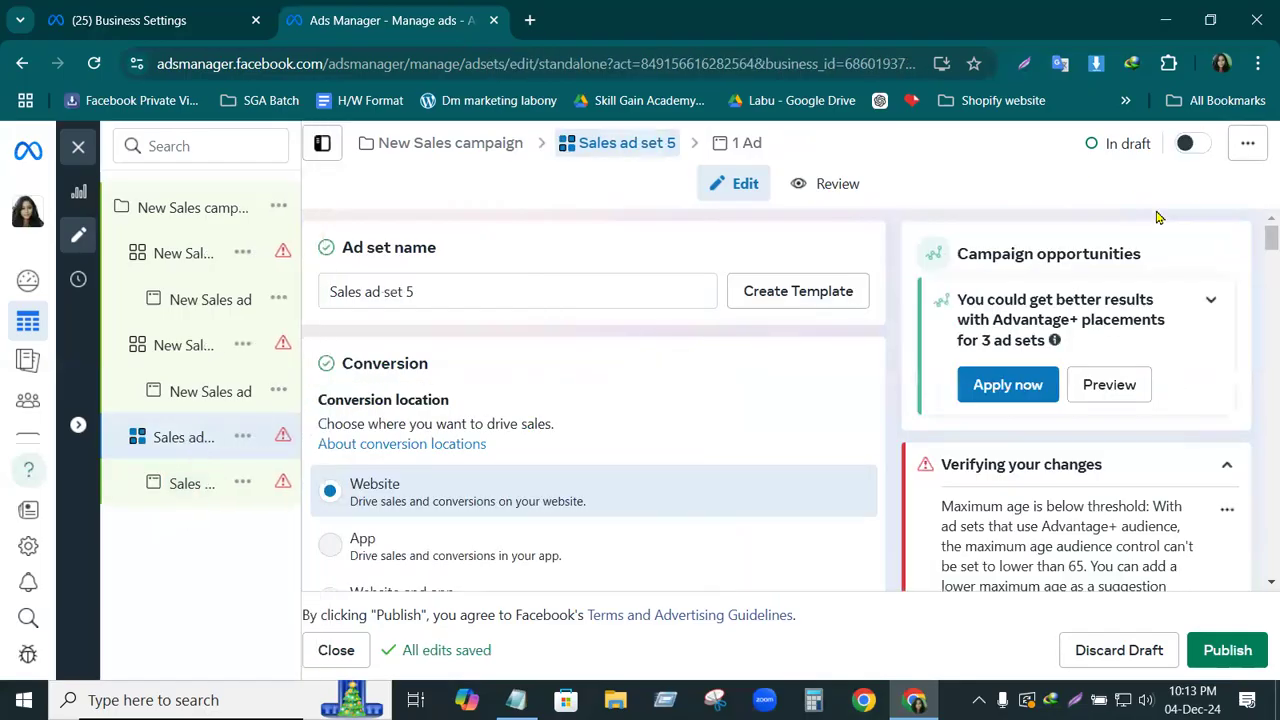
left_click(1188, 145)
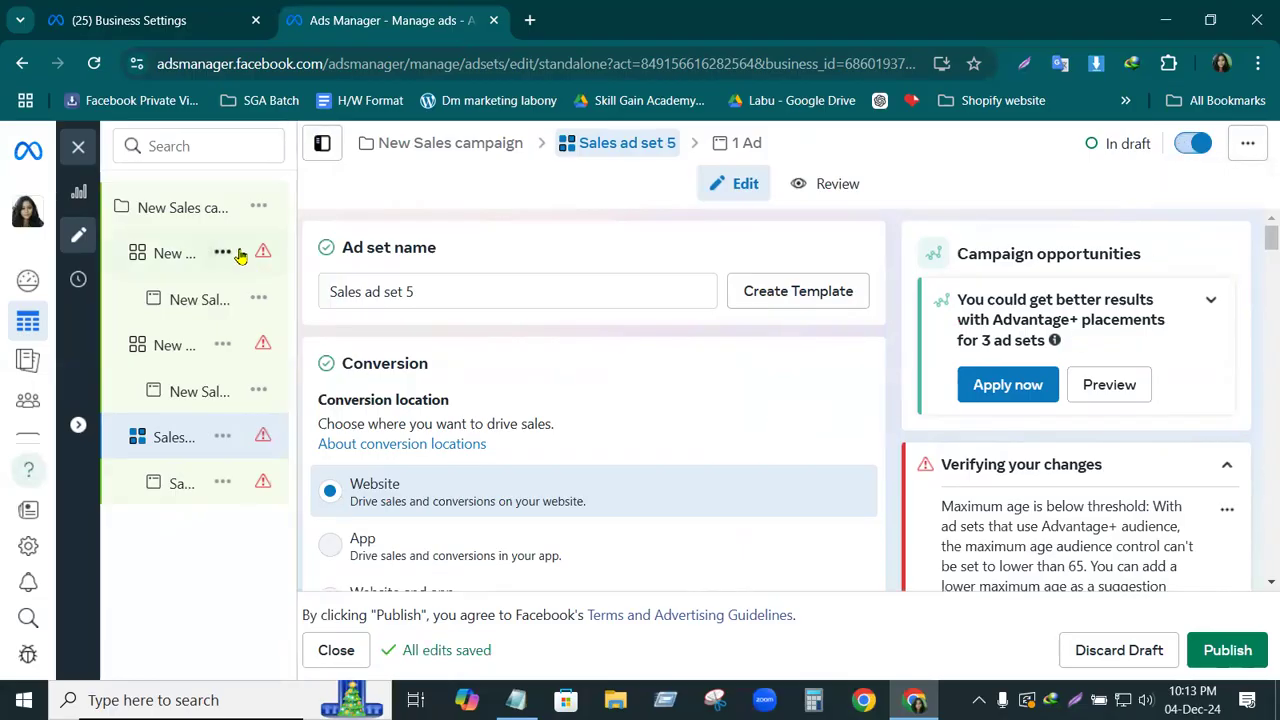
Open the New Sales campaign's settings, view the help article on special ad categories and close it
left_click(165, 211)
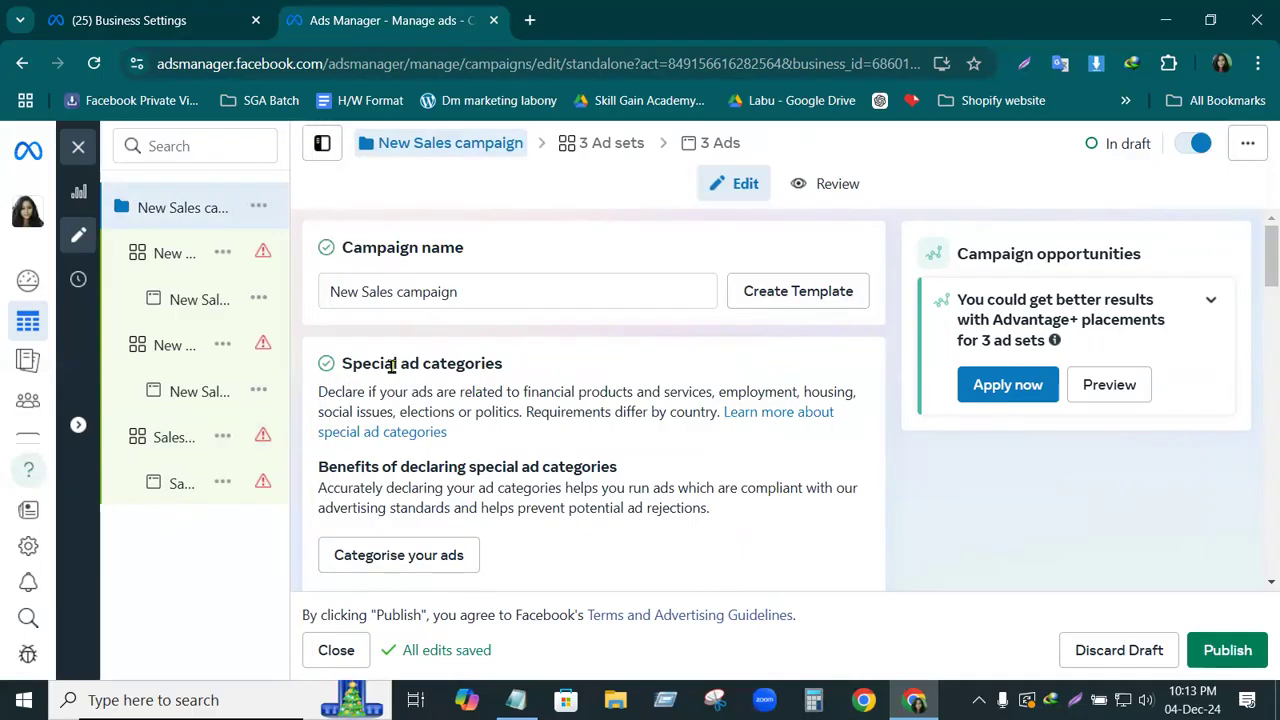
left_click(378, 436)
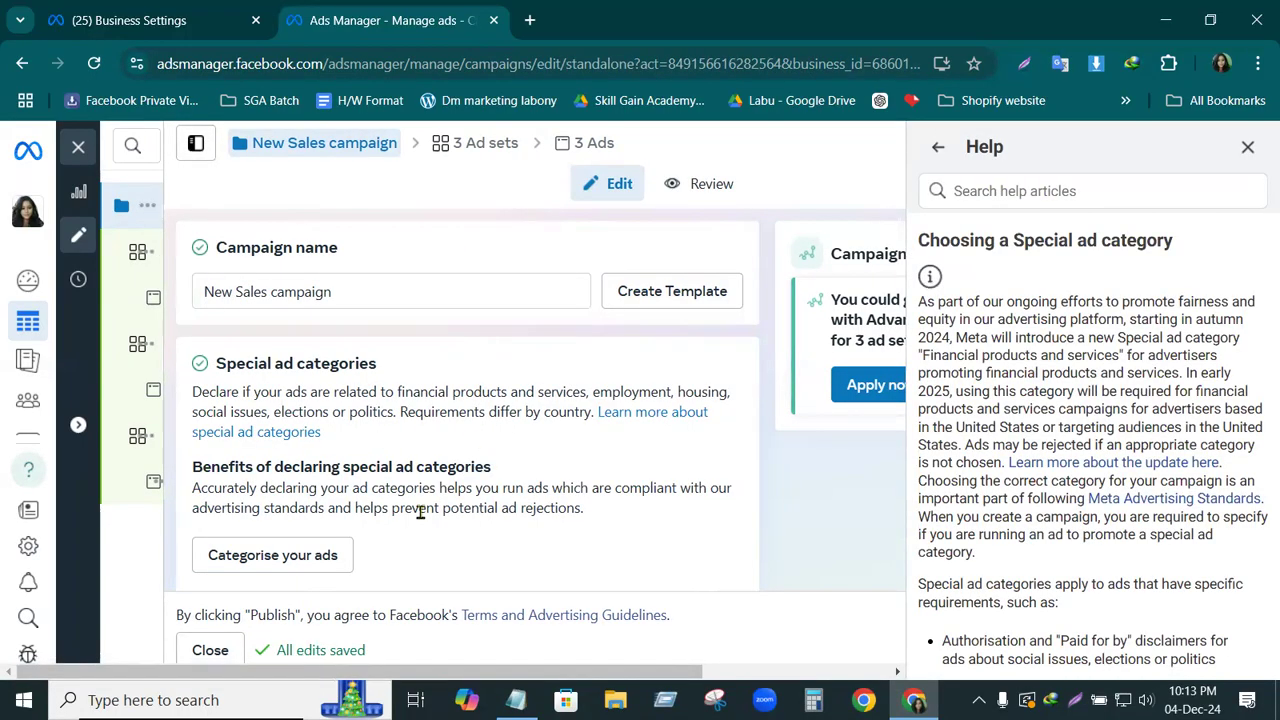
left_click(1247, 147)
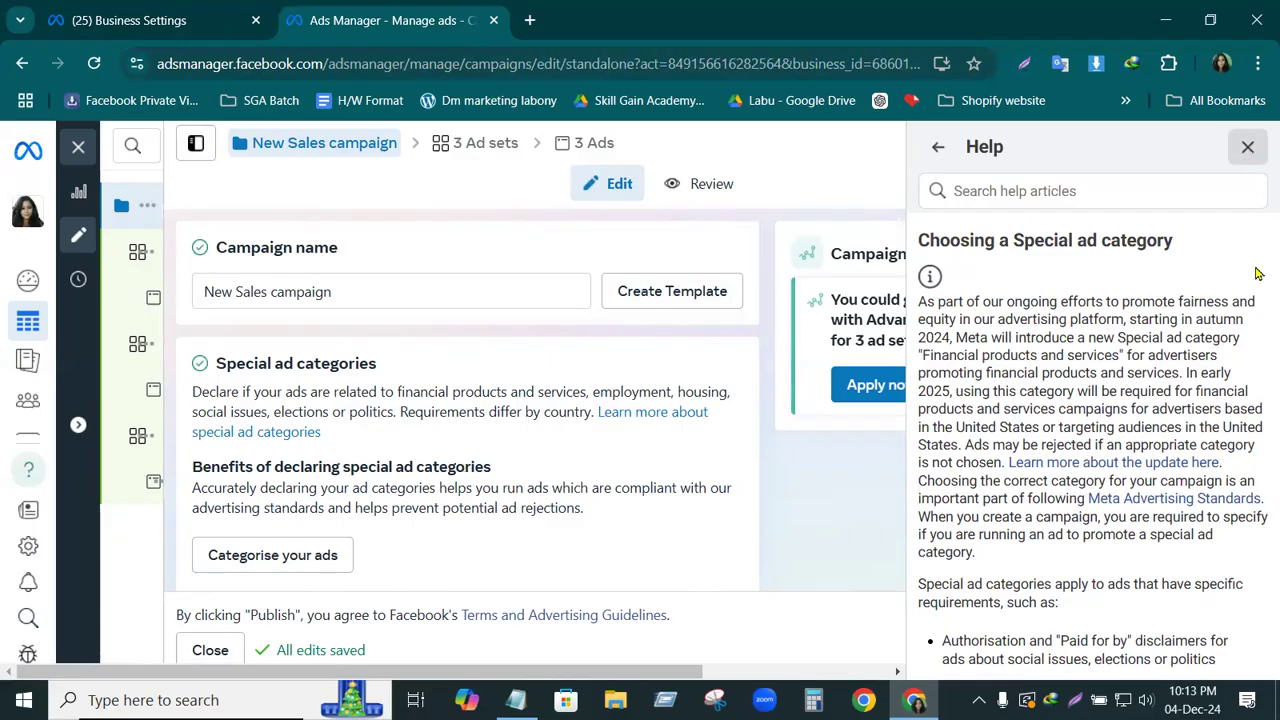
Look through the New Sales campaign's settings and show the available special ad categories
scroll(1248, 286, "down", 3)
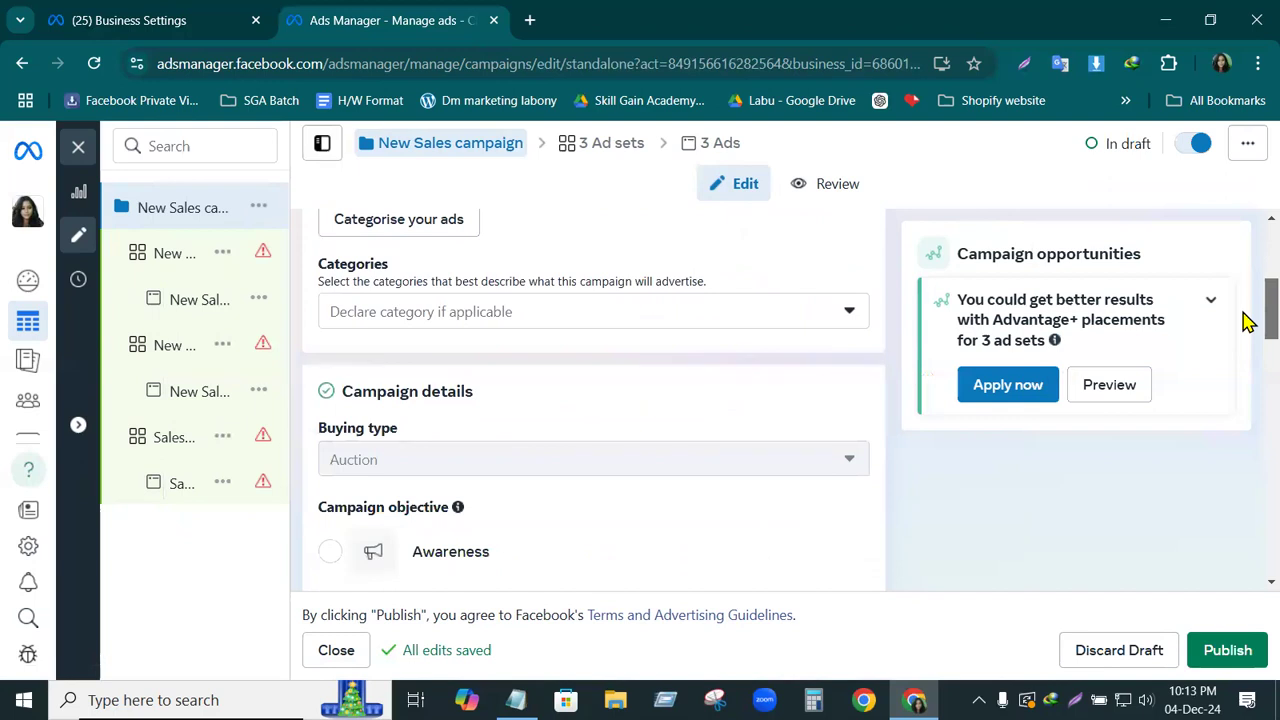
scroll(1248, 314, "up", 4)
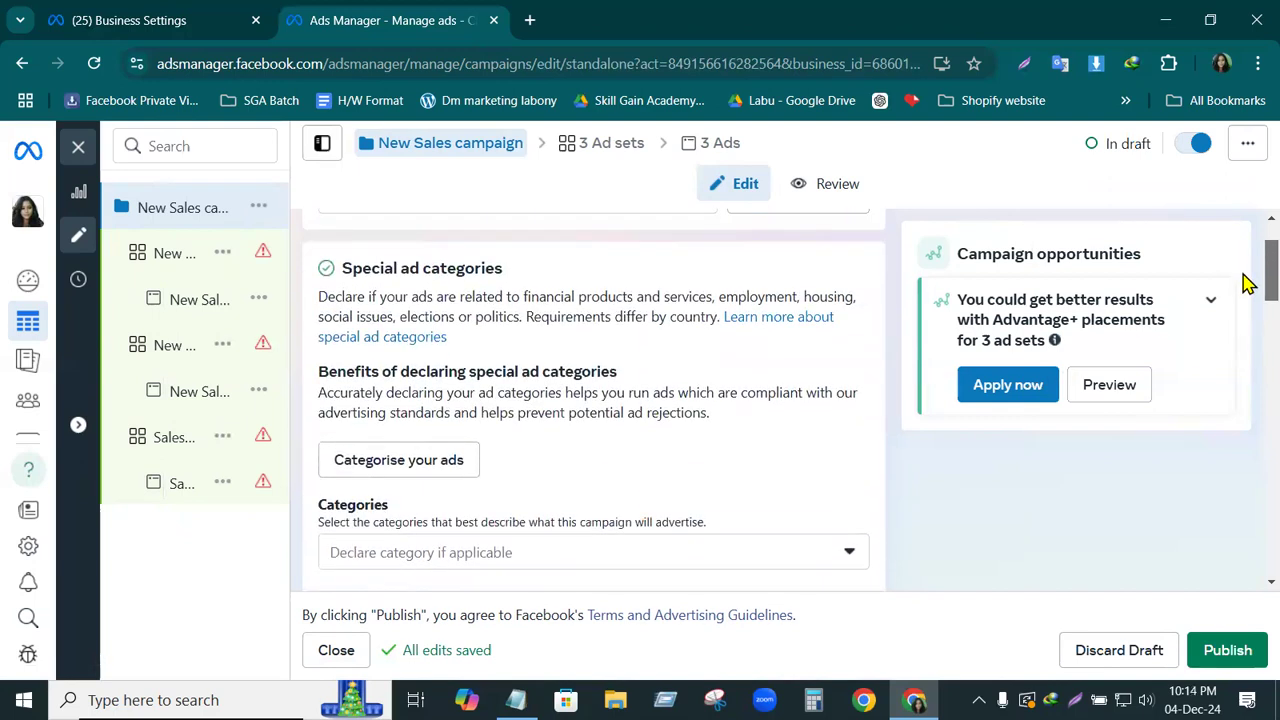
left_click(849, 555)
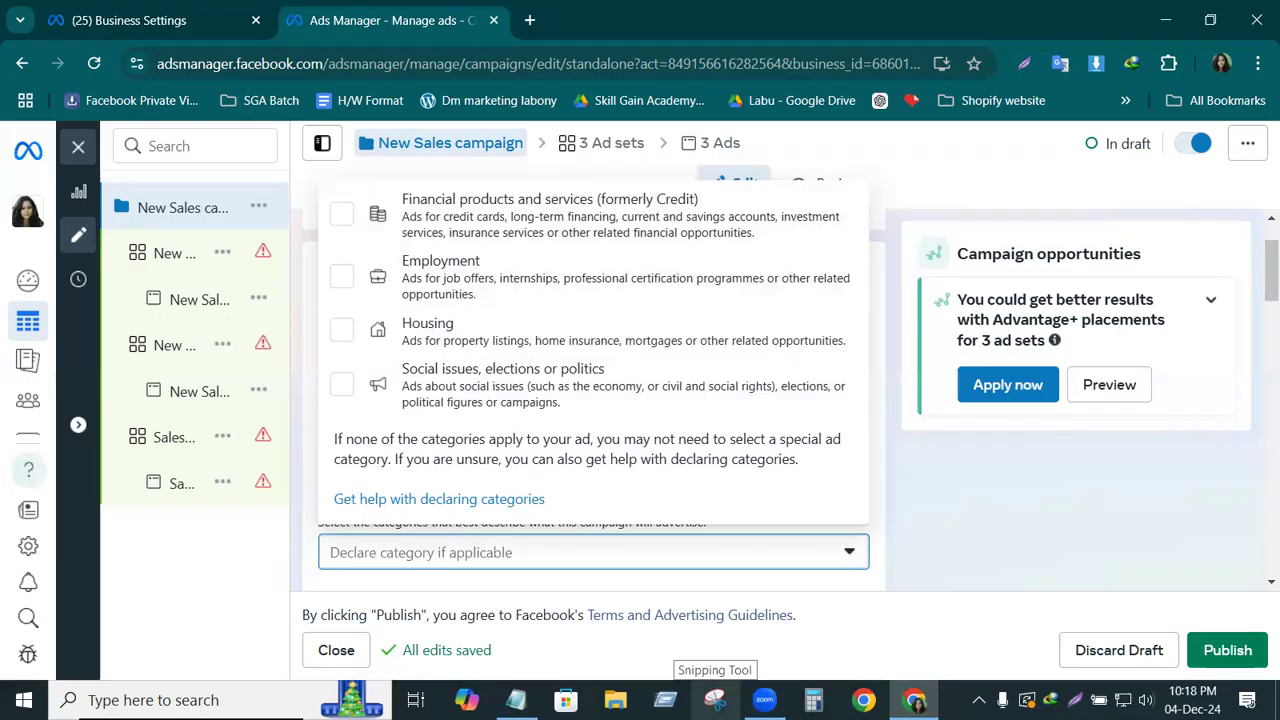
left_click(765, 700)
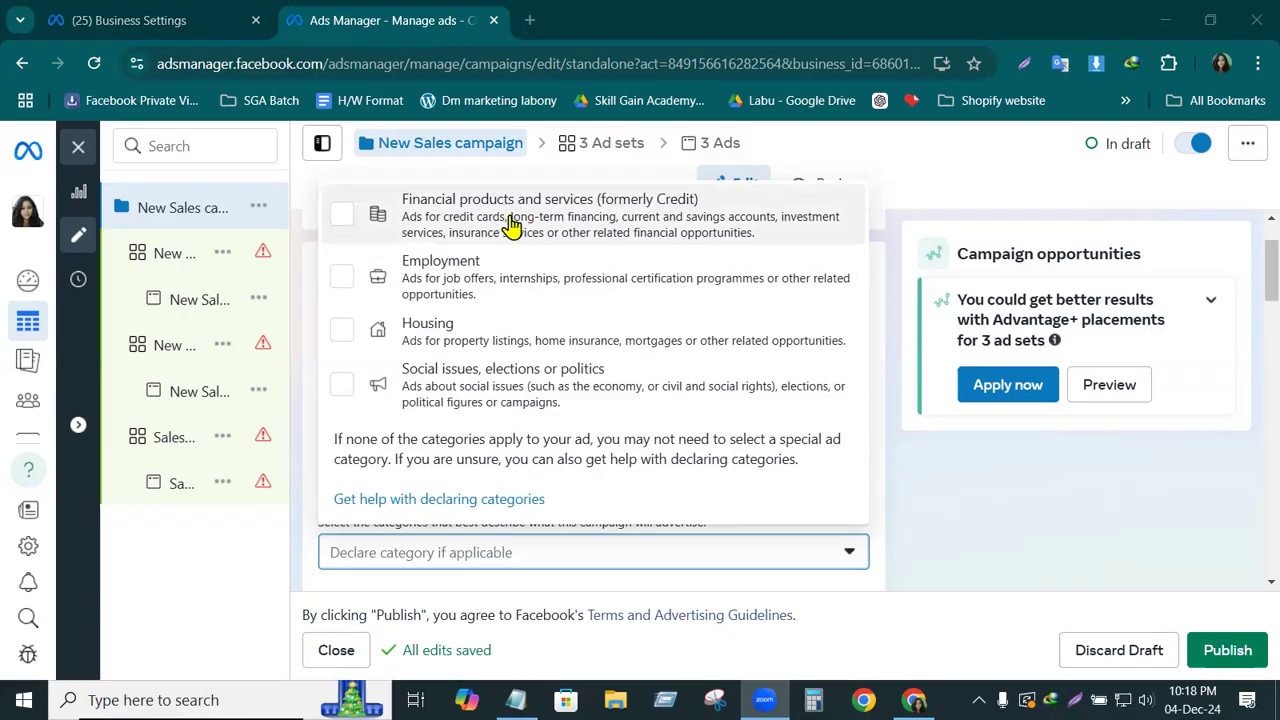
Open Facebook in a new browser tab and go to the account's personal details in the Accounts Centre settings
left_click(530, 20)
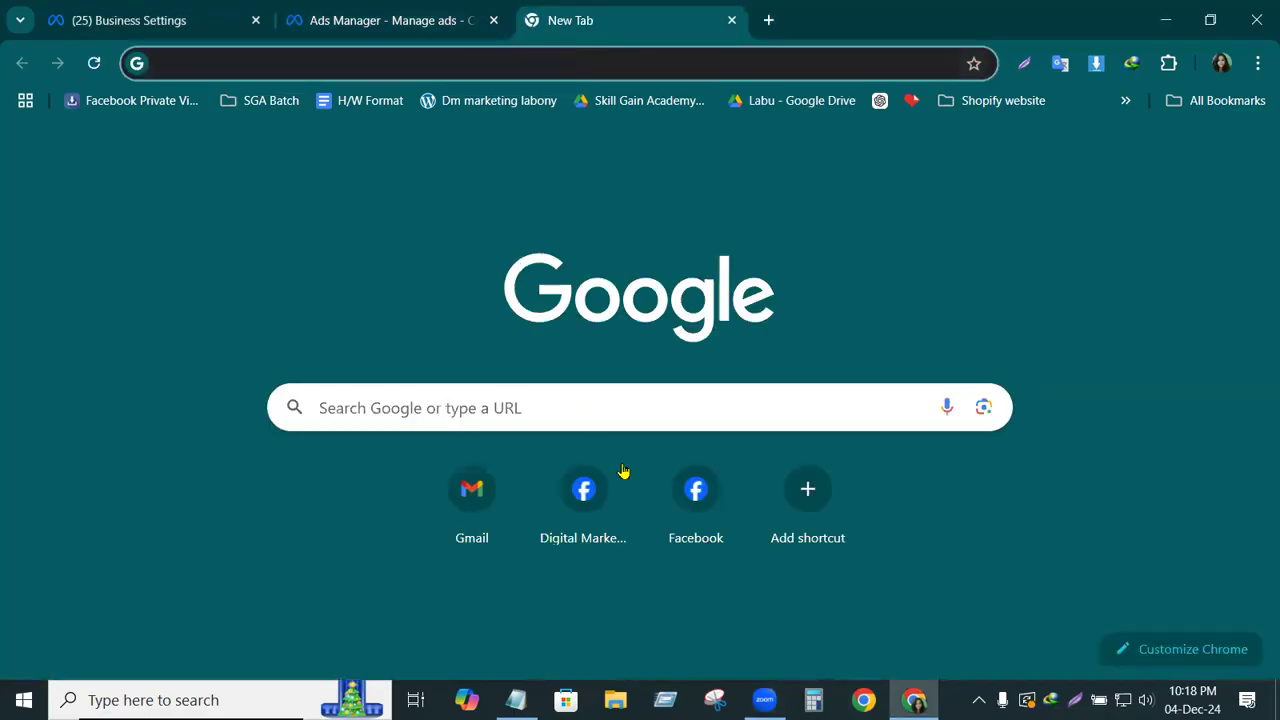
left_click(695, 505)
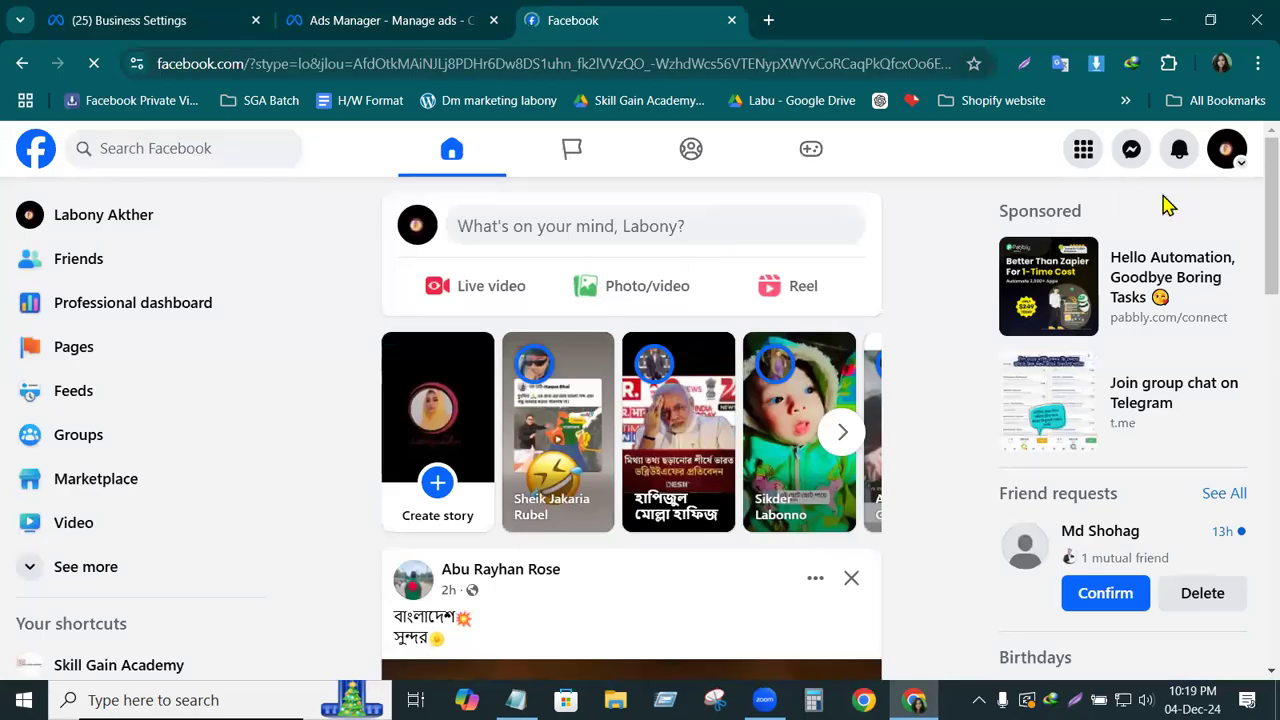
left_click(1229, 150)
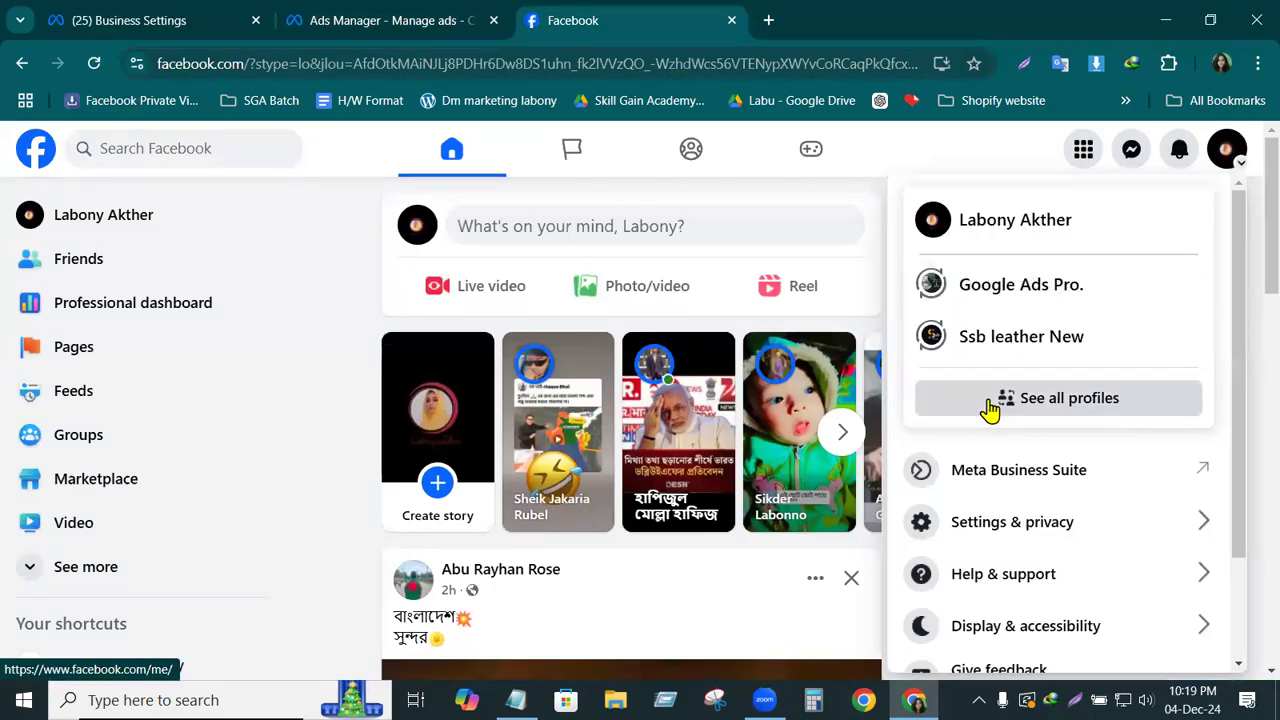
left_click(1021, 535)
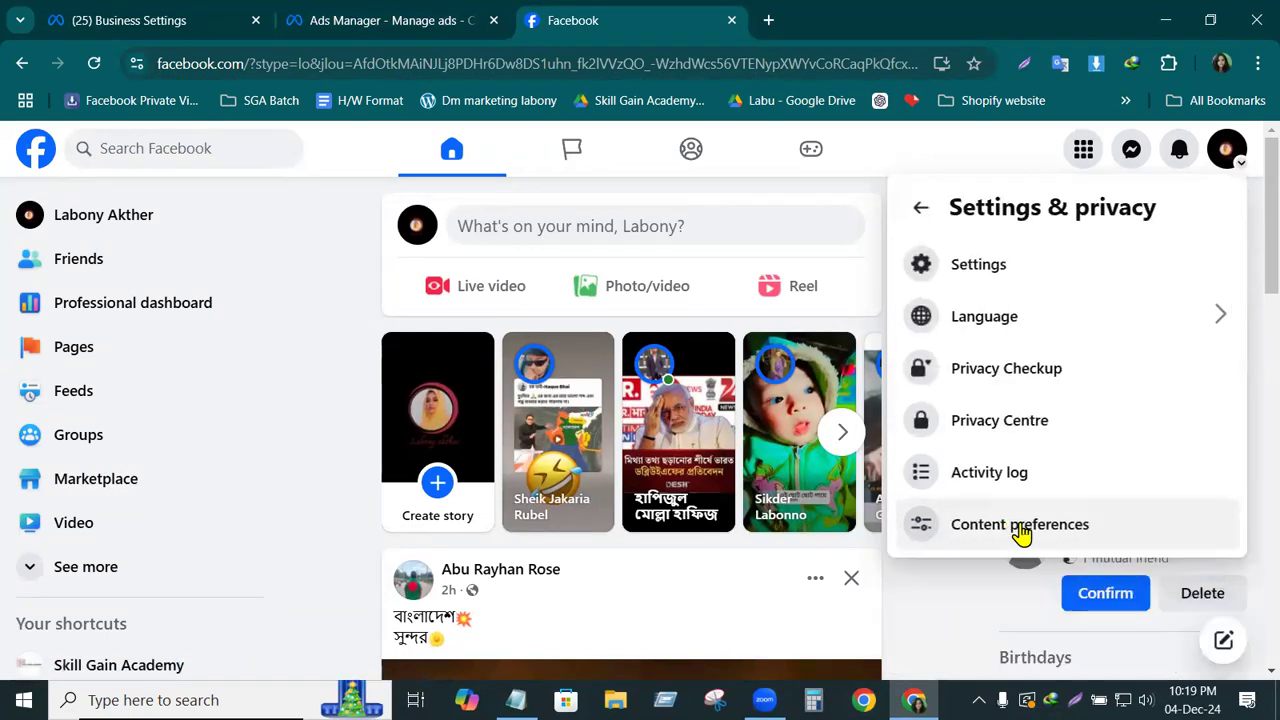
left_click(975, 270)
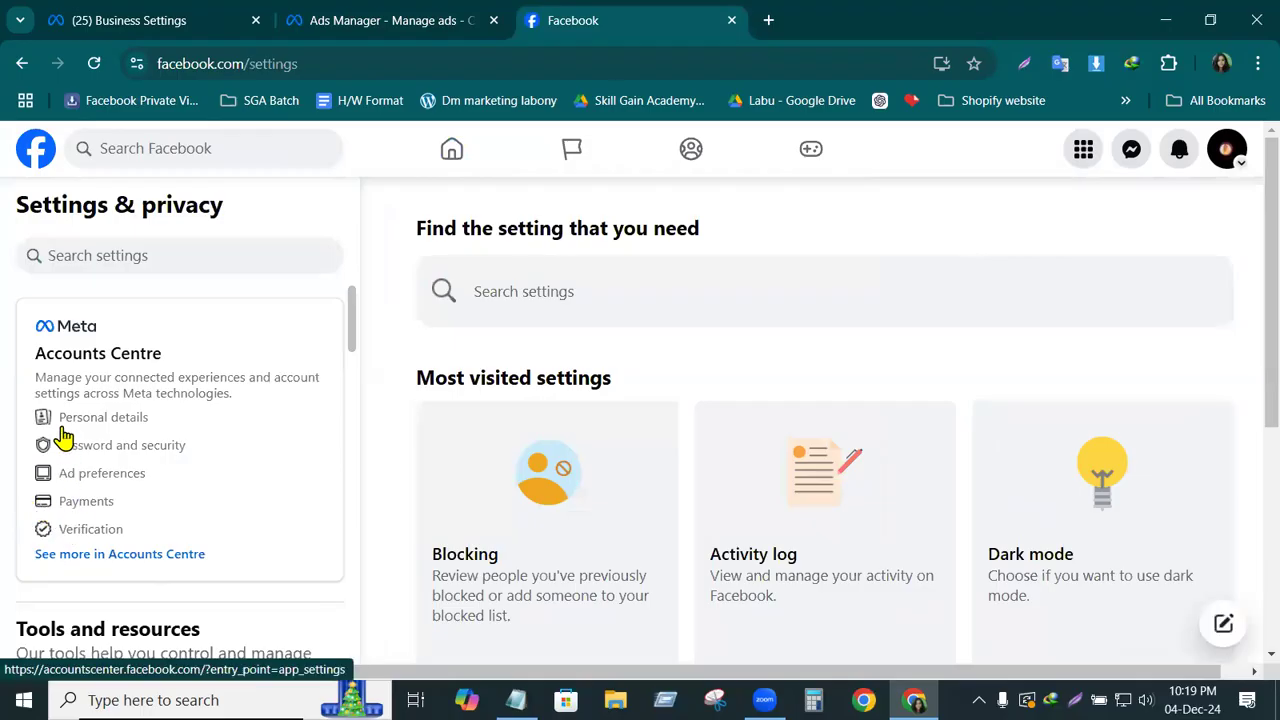
left_click(101, 419)
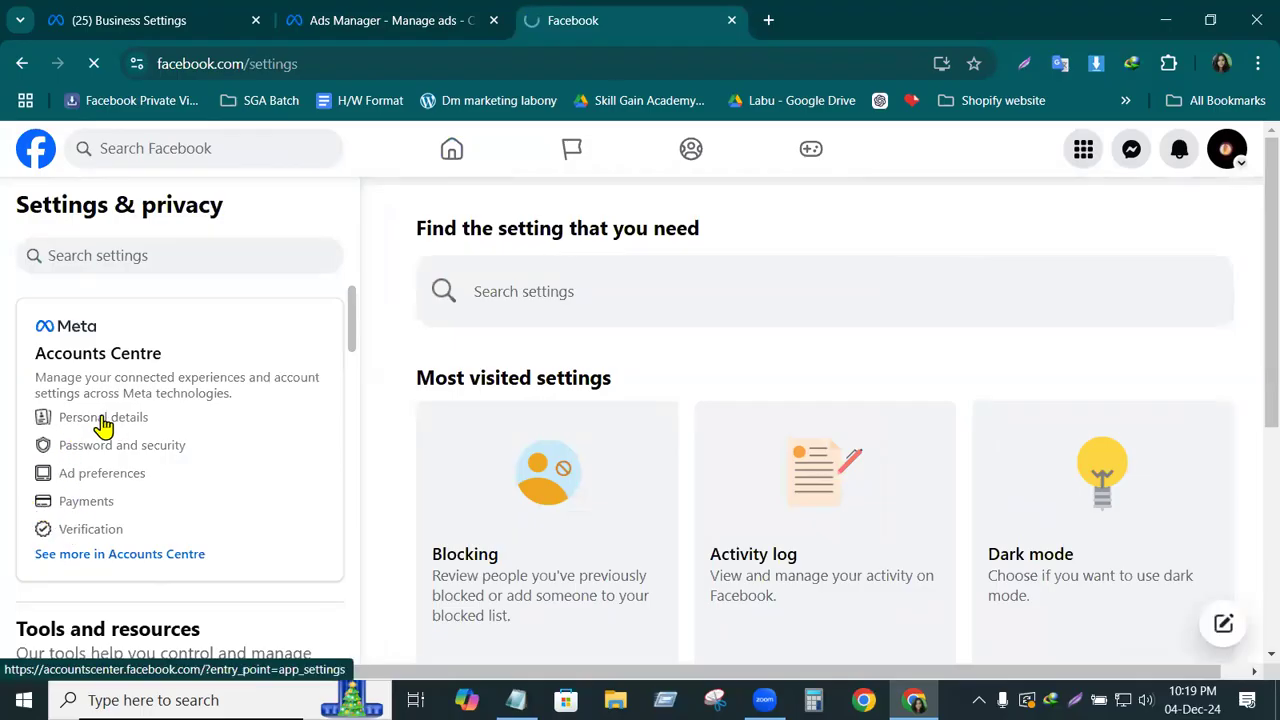